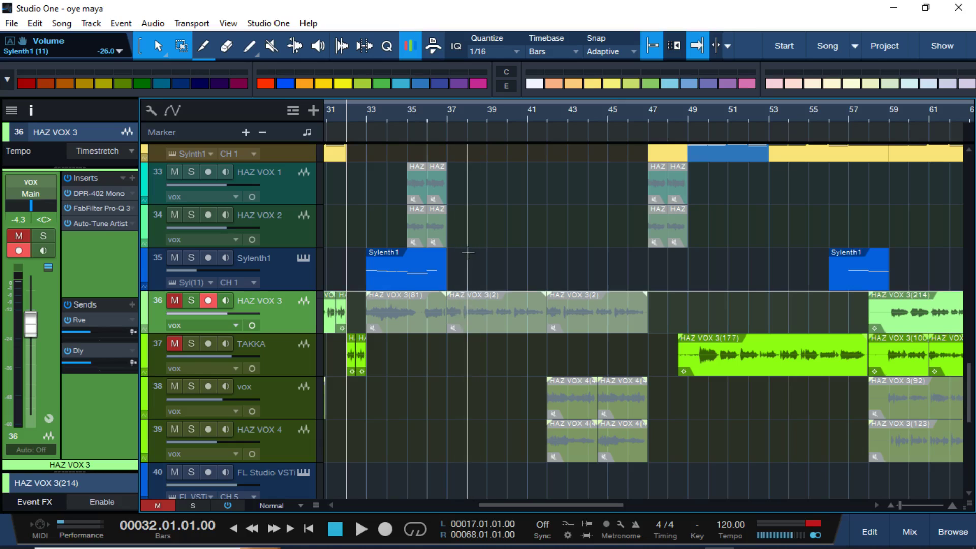
- Examine the song arrangement from the drum and effects tracks down to the vocal and intro tracks, at several zoom levels
scroll(508, 249, "down", 3)
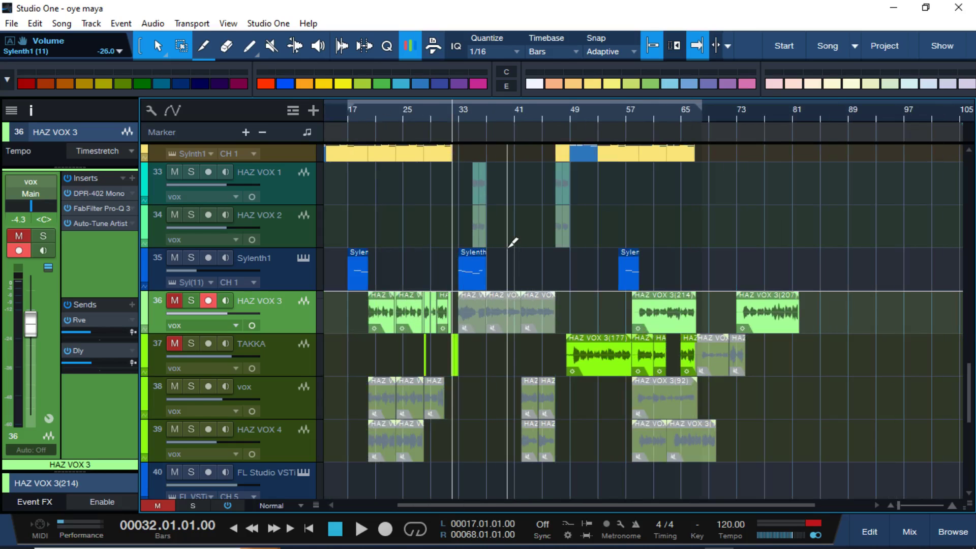
scroll(513, 261, "down", 4)
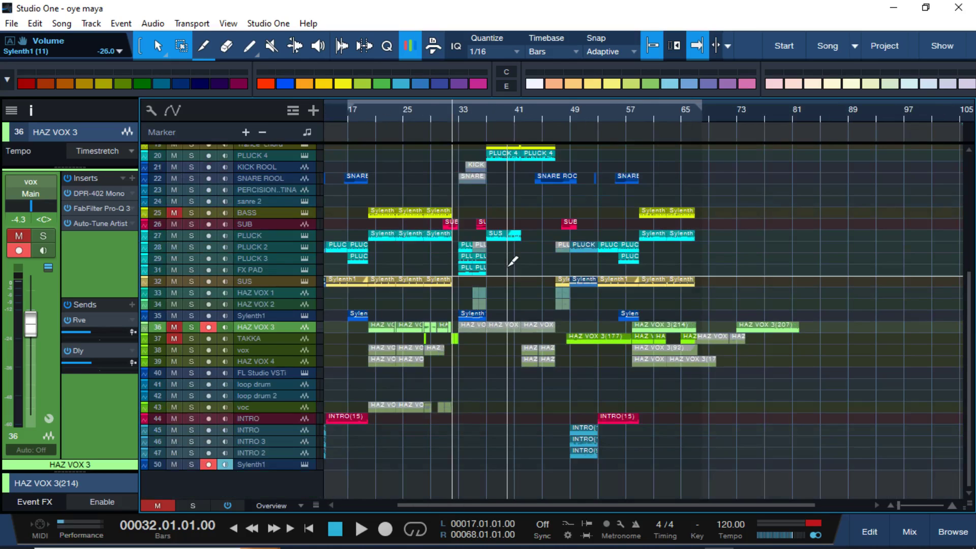
scroll(507, 267, "up", 2)
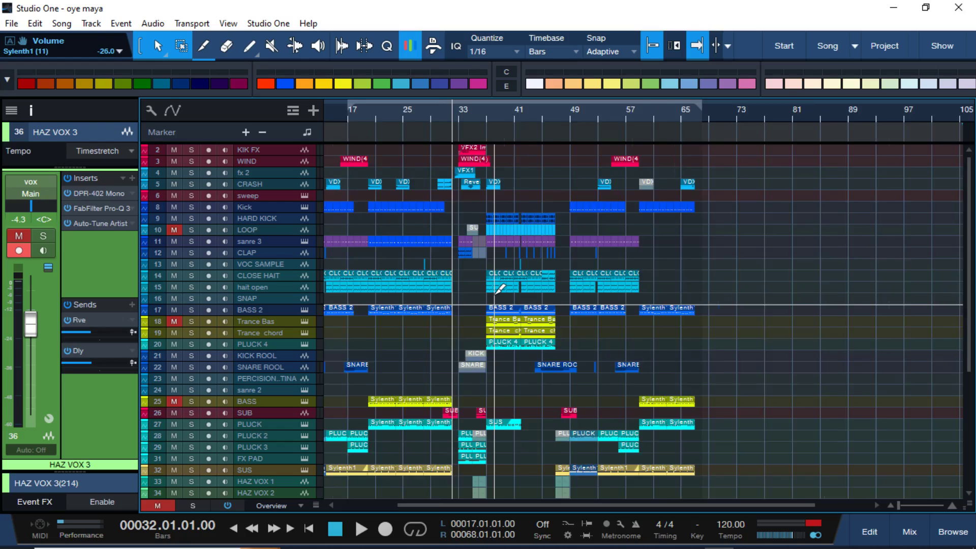
scroll(500, 289, "up", 5)
scroll(520, 368, "right", 2)
scroll(521, 369, "left", 4)
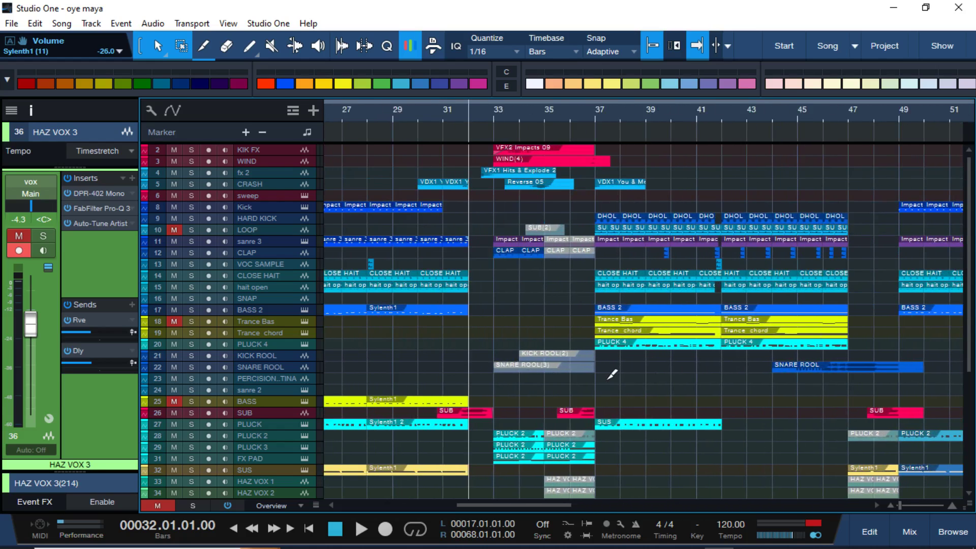
scroll(608, 379, "down", 2)
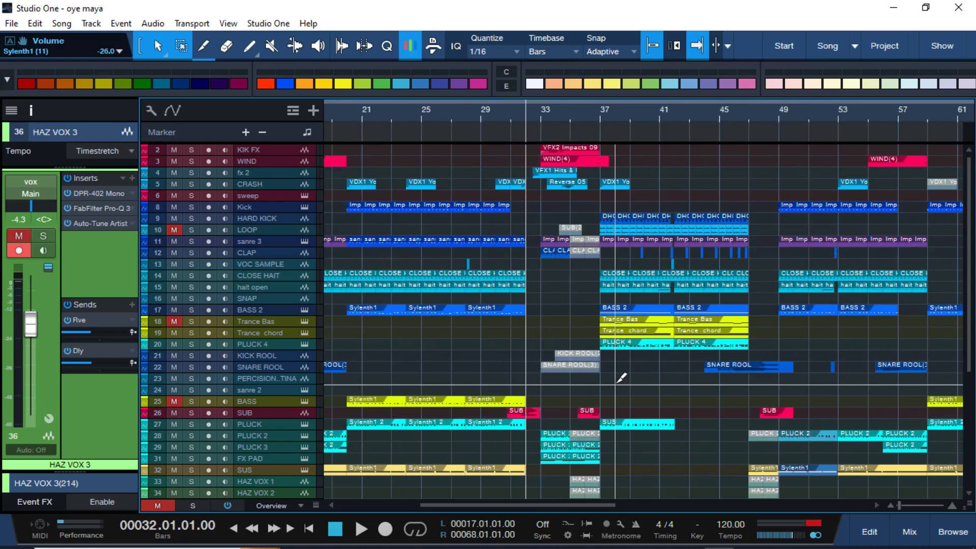
scroll(616, 379, "down", 1)
scroll(616, 361, "up", 3)
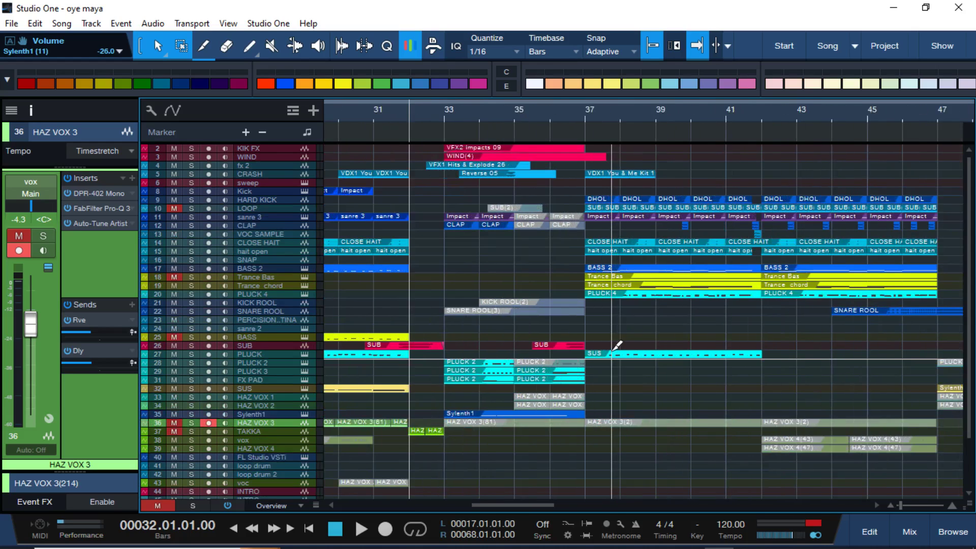
scroll(614, 345, "up", 2)
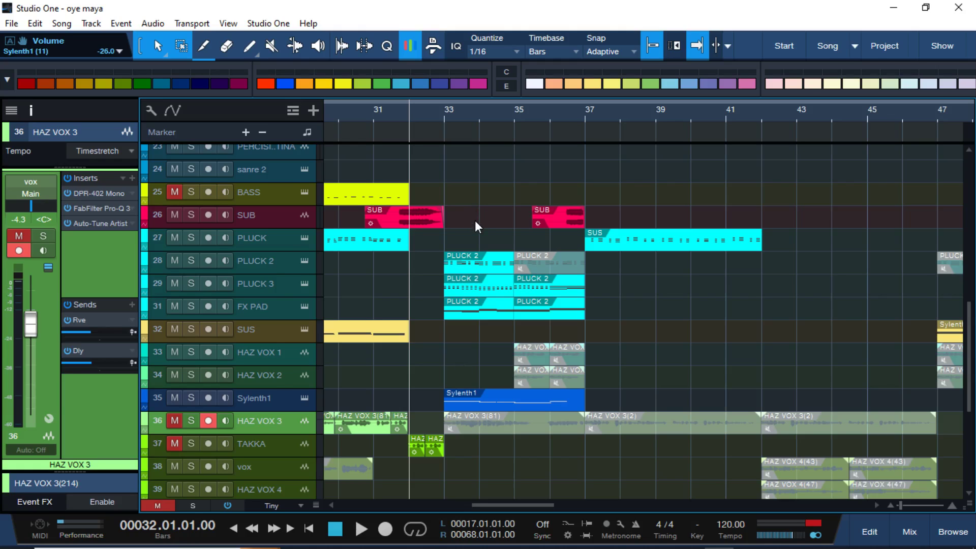
- Select the PLUCK 3 track and the PLUCK 2 track in turn to inspect their channels
left_click(279, 286)
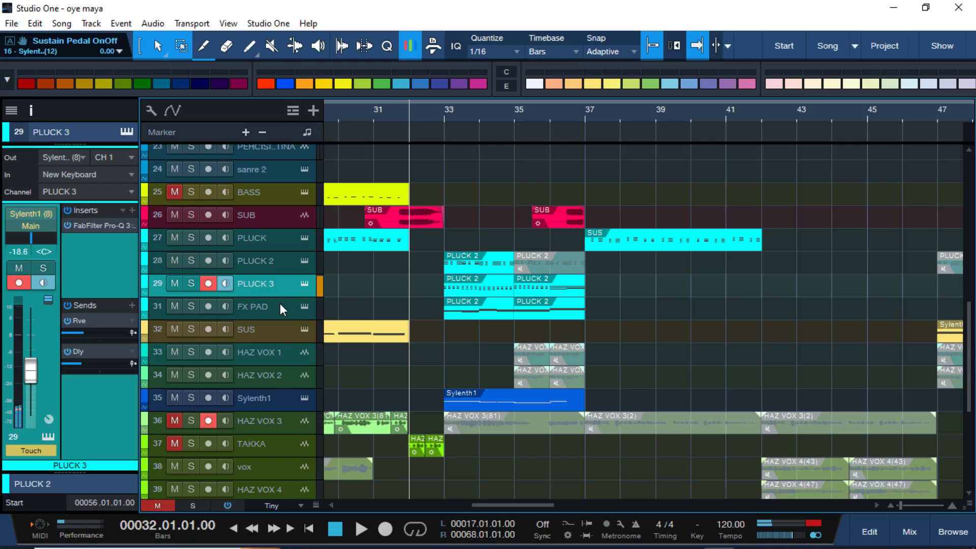
left_click(275, 265)
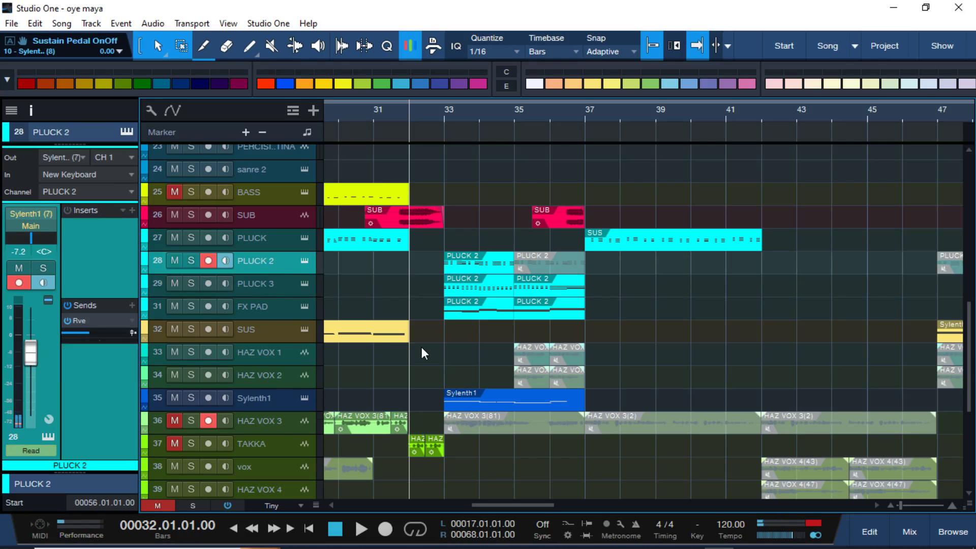
scroll(422, 346, "up", 3)
scroll(422, 347, "down", 4)
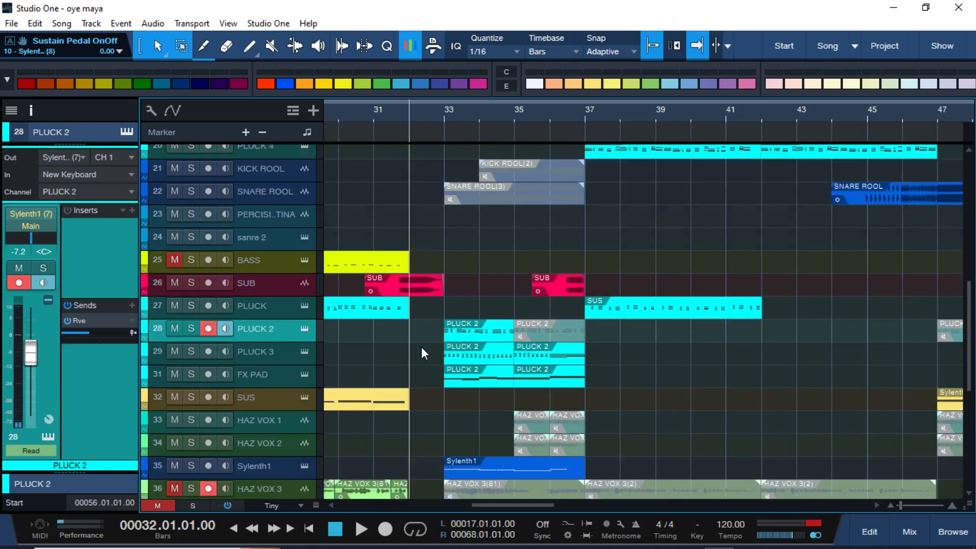
- Turn off monitoring on the FX PAD track and listen to it soloed from bar 33, ending with solo off
left_click(274, 286)
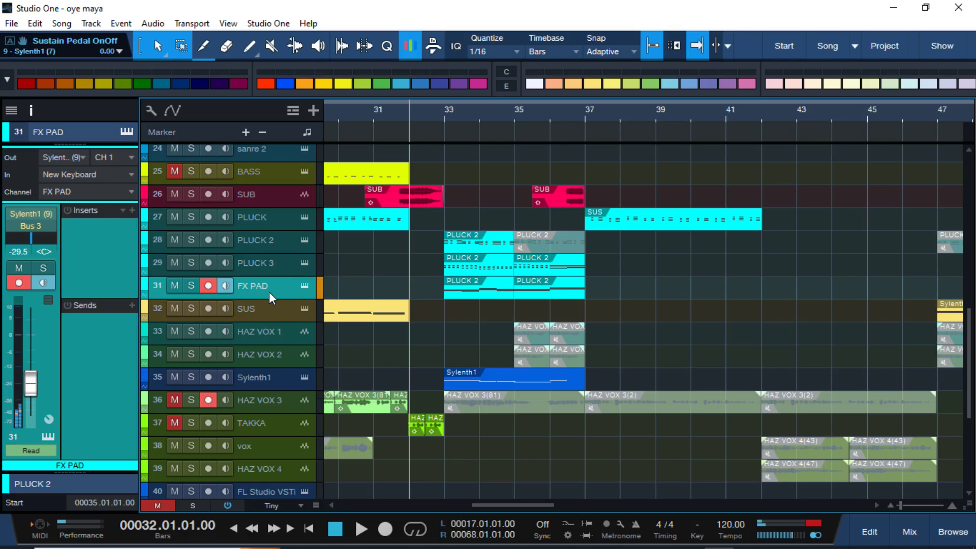
left_click(225, 285)
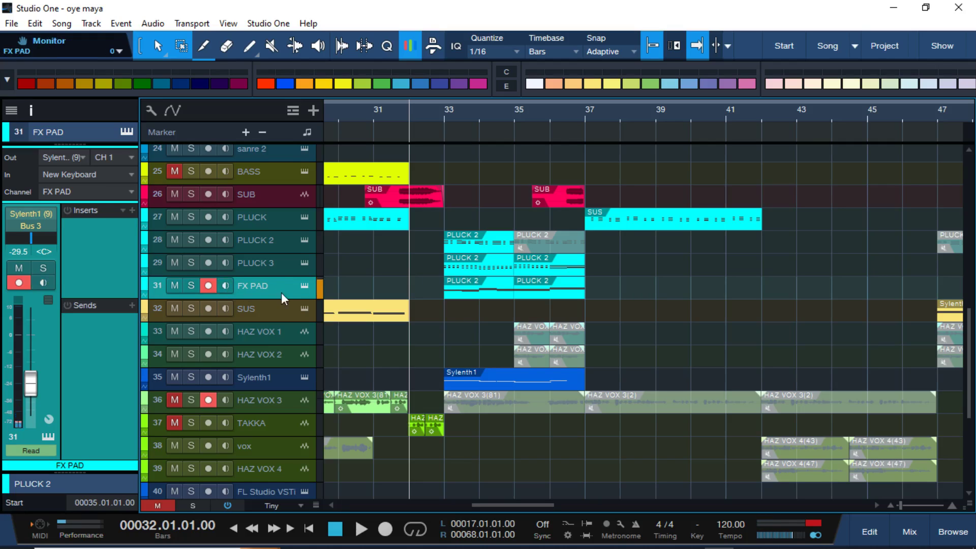
left_click(444, 114)
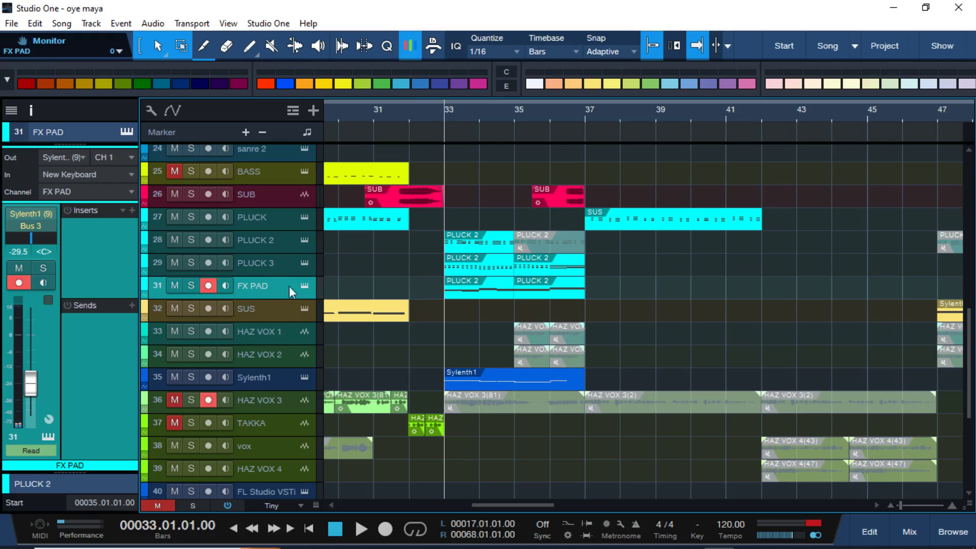
left_click(191, 286)
key("space")
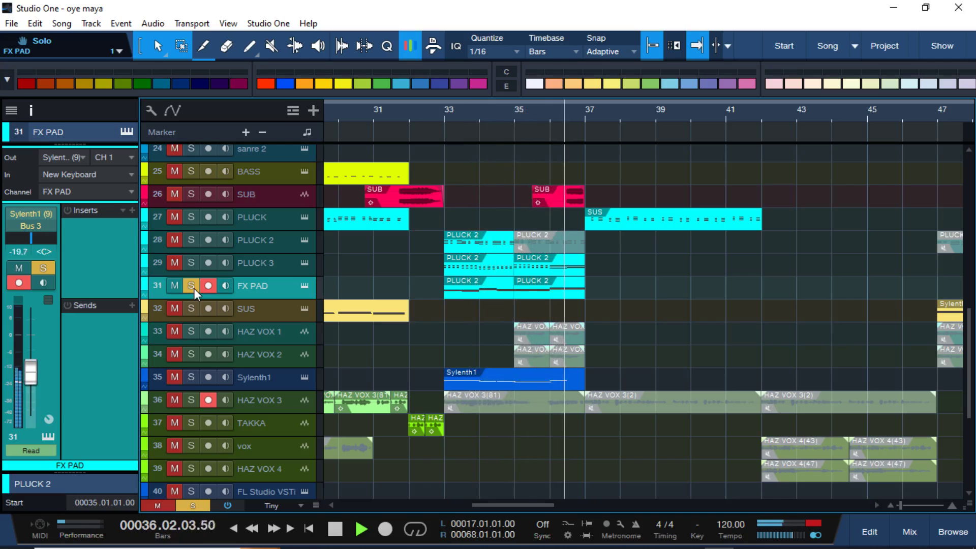
left_click(193, 288)
key("space")
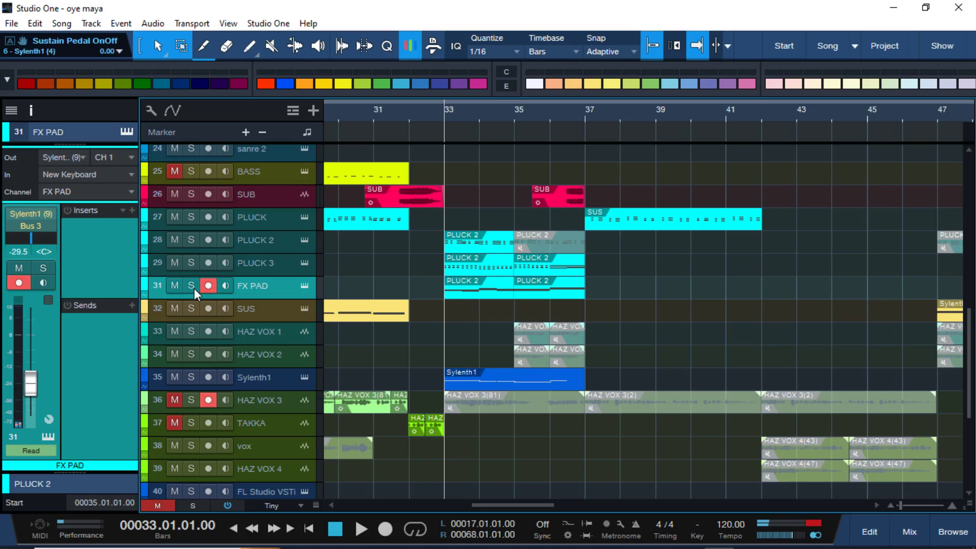
- Listen to the PLUCK 3 track soloed from bar 33, turn its solo off and open its instrument
left_click(194, 262)
key("space")
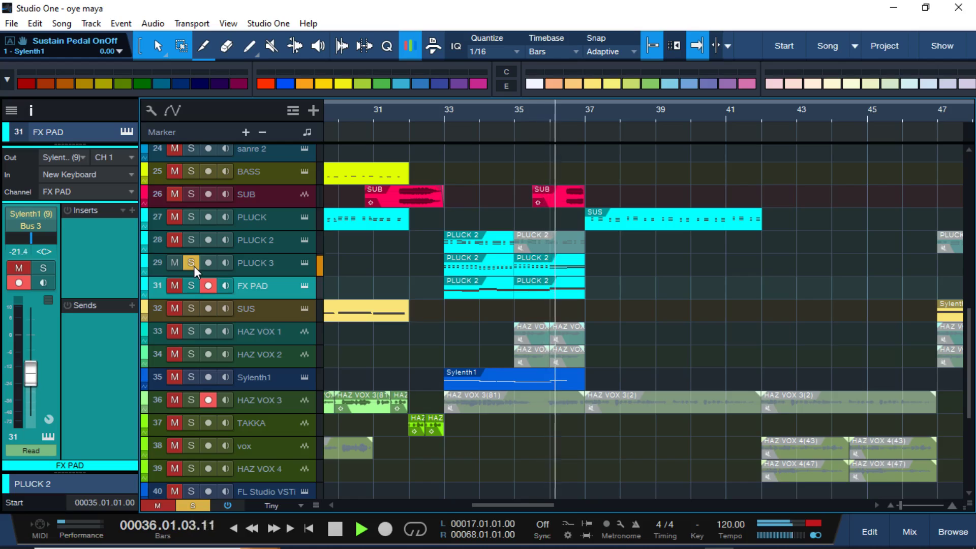
key("space")
left_click(191, 262)
left_click(284, 263)
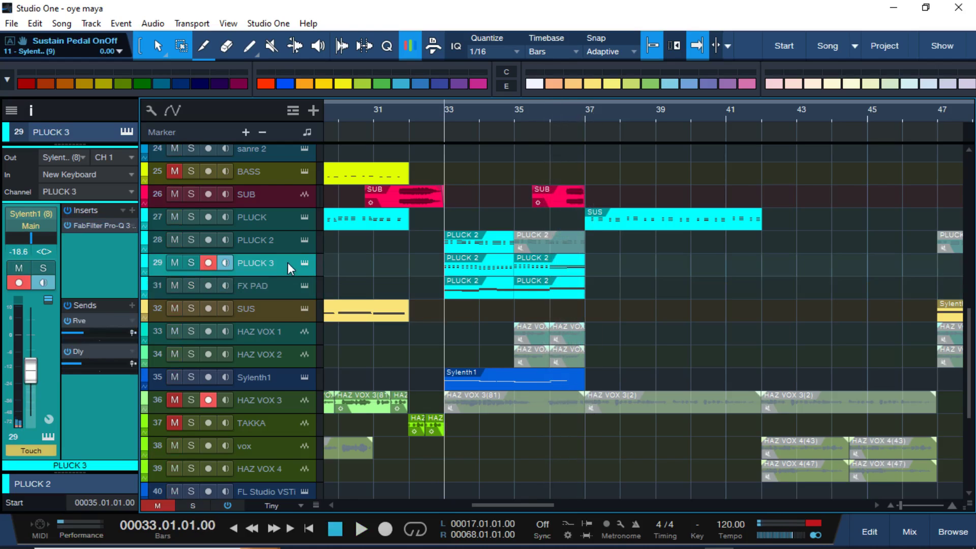
left_click(305, 262)
- Listen to the PLUCK 2 track soloed from bar 33, view its Sylenth1 instrument, and turn the solo off
left_click(191, 239)
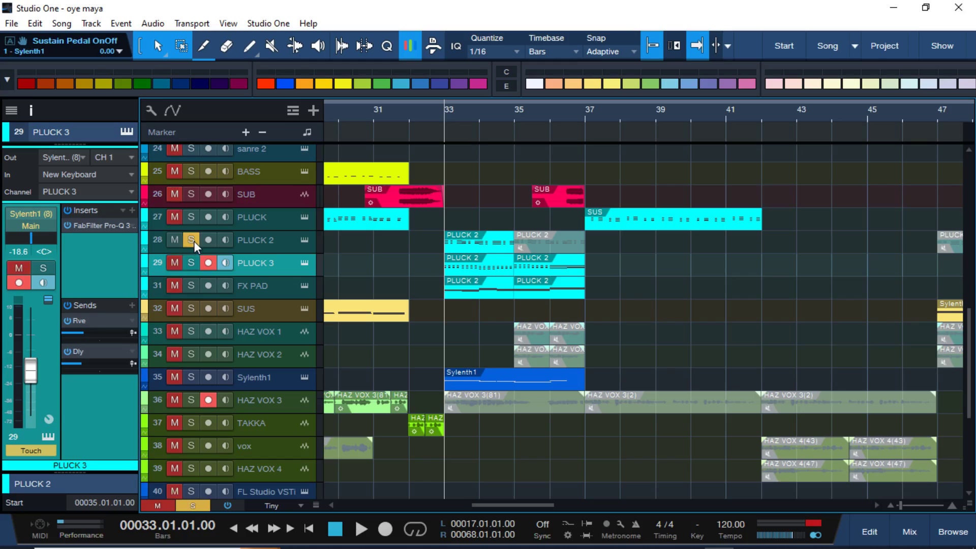
key("space")
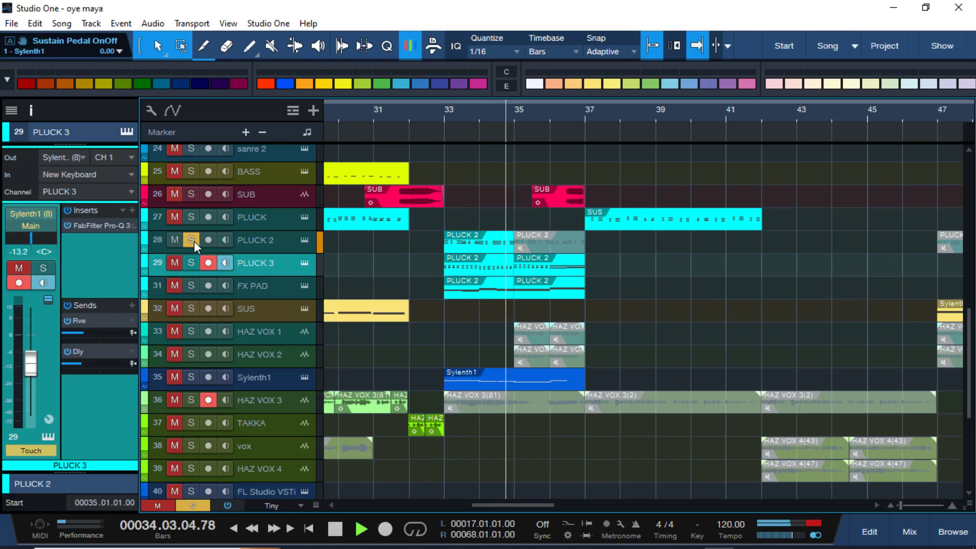
key("space")
left_click(261, 239)
left_click(305, 240)
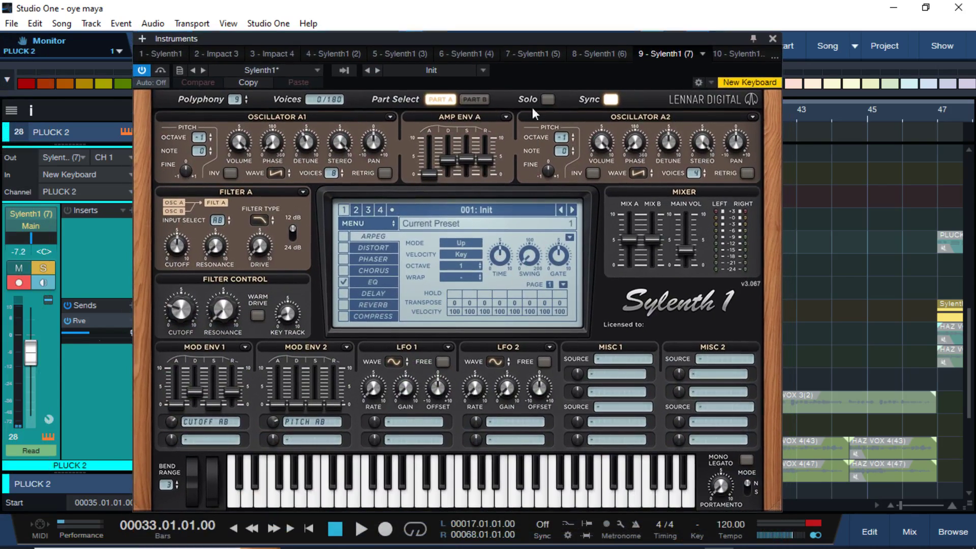
left_click(772, 38)
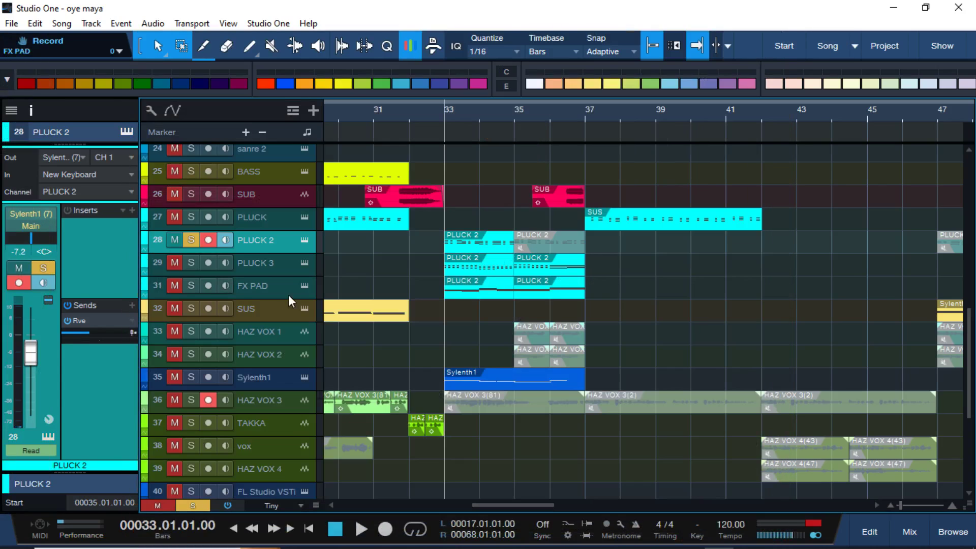
left_click(194, 244)
- Open the PLUCK 3 track's Sylenth1, audition several notes on its keyboard, and close the instrument
left_click(293, 267)
left_click(304, 265)
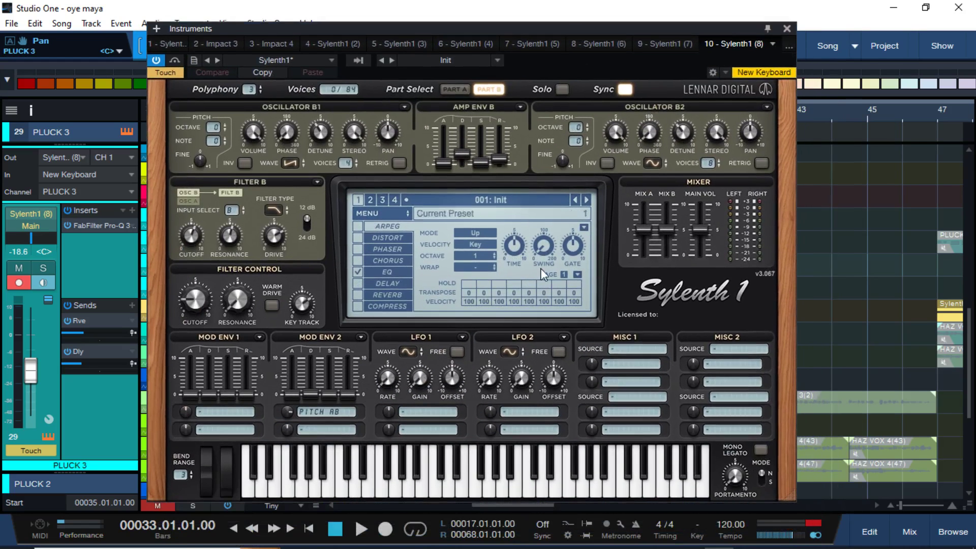
left_click(414, 482)
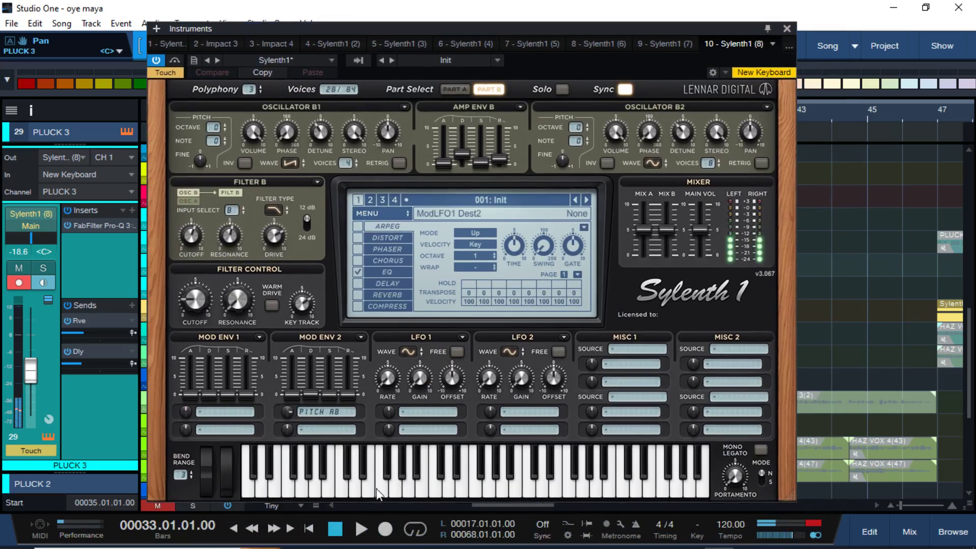
left_click(549, 488)
left_click(369, 487)
left_click(428, 483)
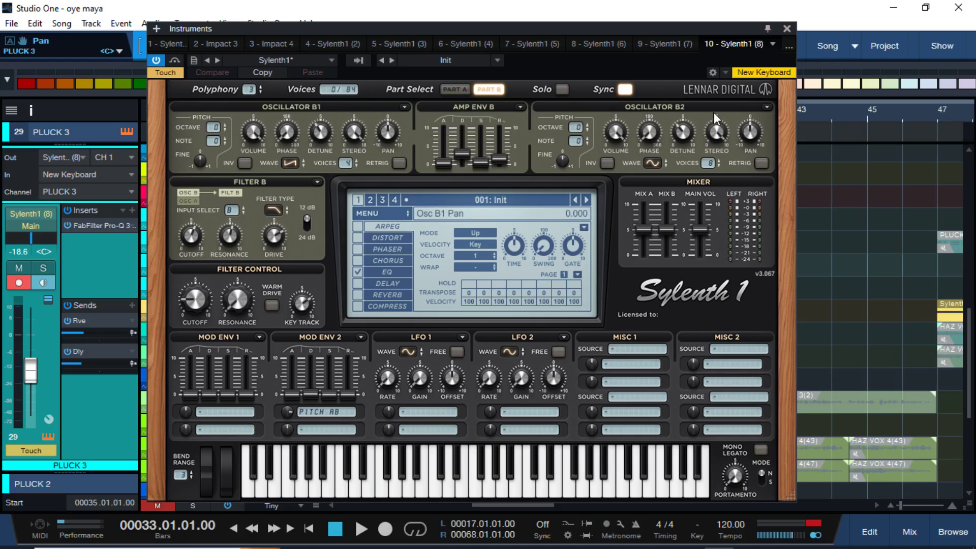
left_click(786, 29)
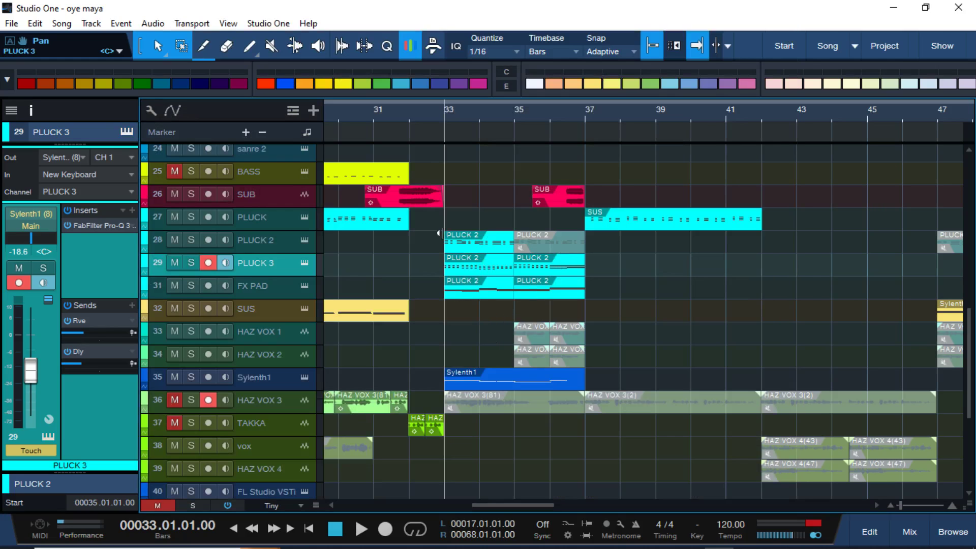
- Play the full arrangement from bar 32 to about bar 42, following the pluck and trance tracks, and stop playback
left_click(411, 120)
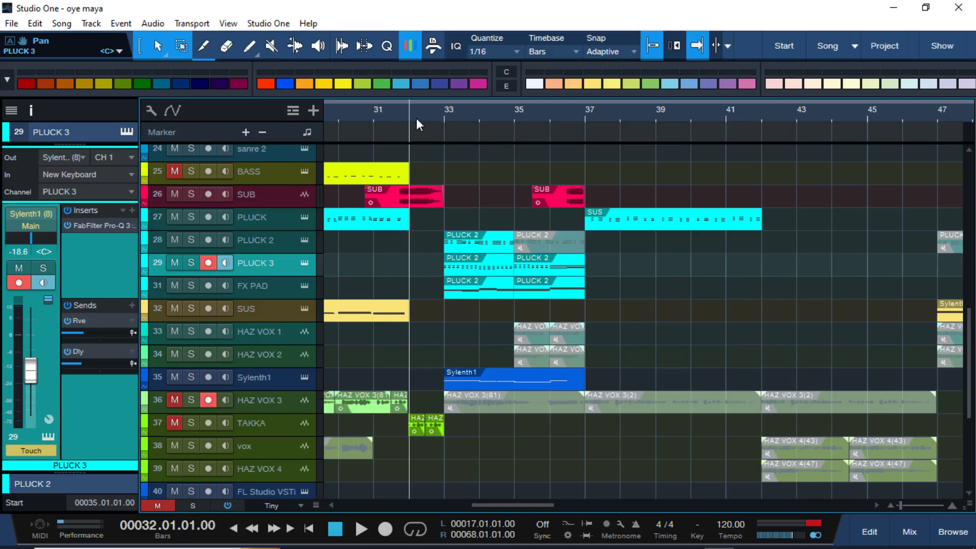
key("space")
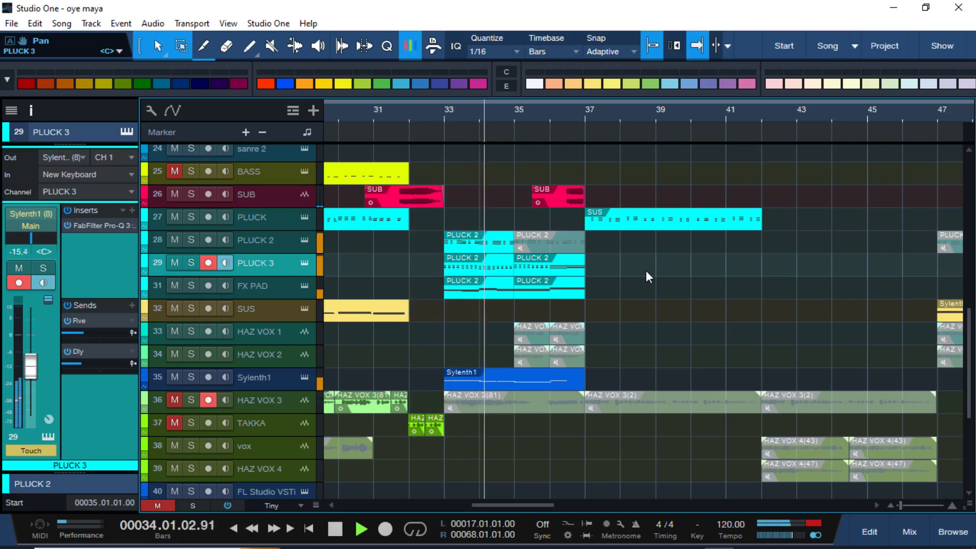
scroll(649, 263, "down", 4, "ctrl")
scroll(662, 309, "right", 8)
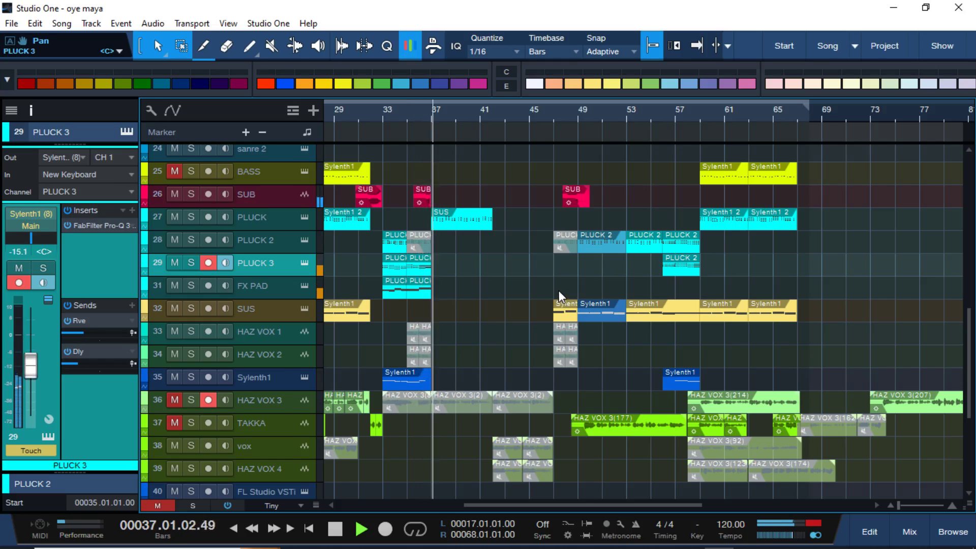
scroll(559, 291, "up", 3)
scroll(559, 291, "up", 4)
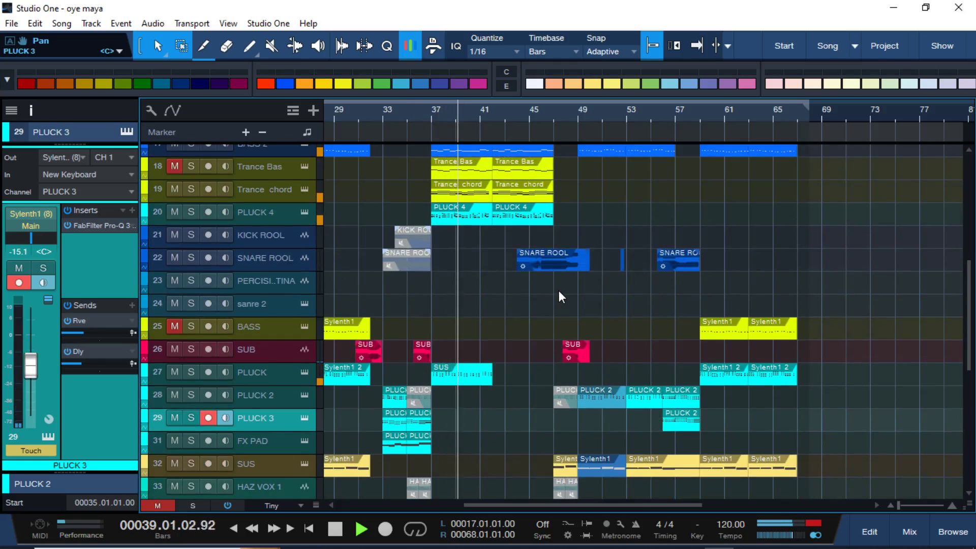
scroll(559, 293, "up", 3)
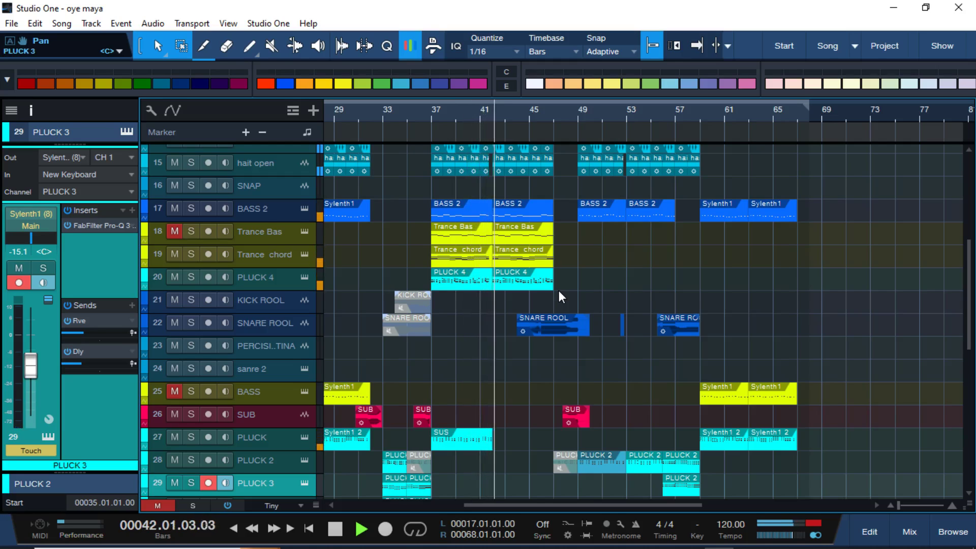
key("space")
- Return the playhead to bar 37, audition notes in the PLUCK 4 track's Sylenth1, and close the instrument
left_click(430, 114)
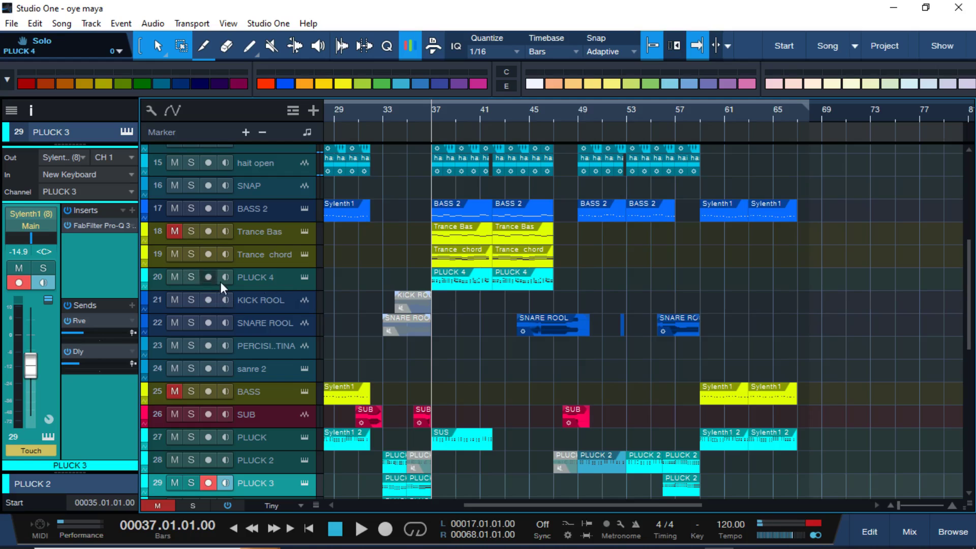
left_click(257, 277)
left_click(304, 277)
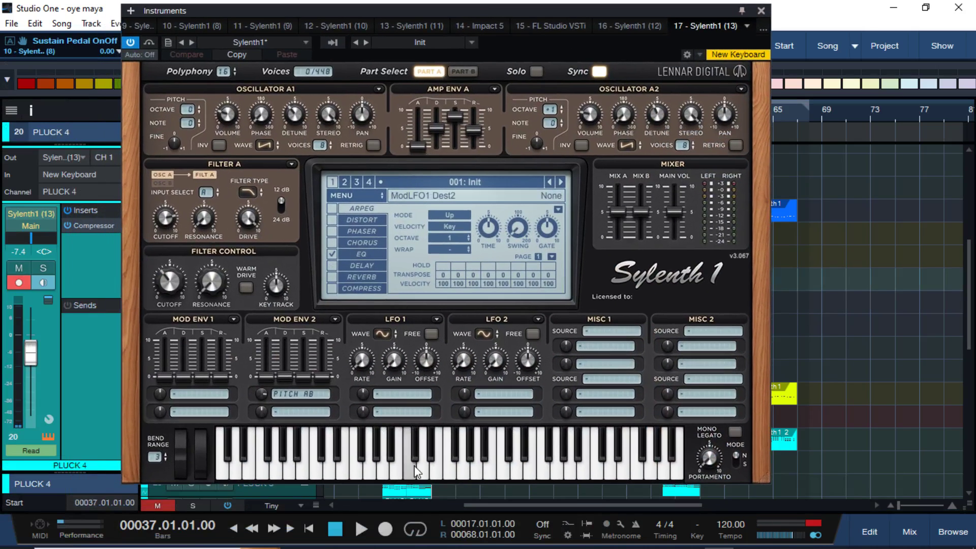
left_click(414, 472)
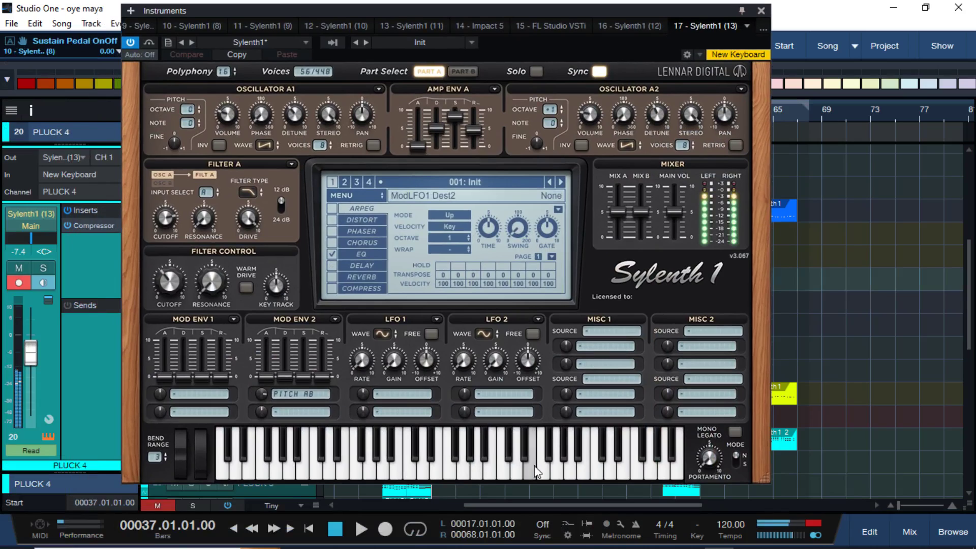
left_click(692, 113)
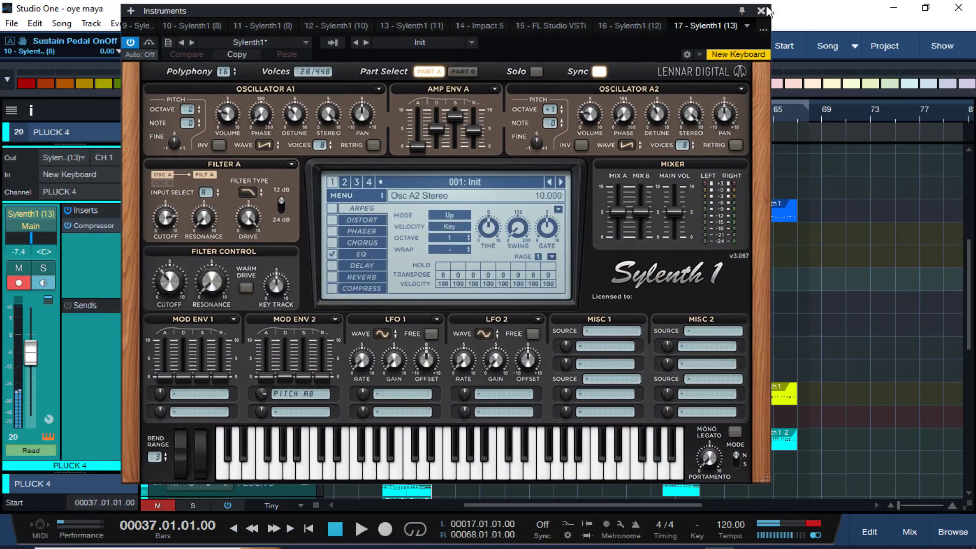
left_click(762, 12)
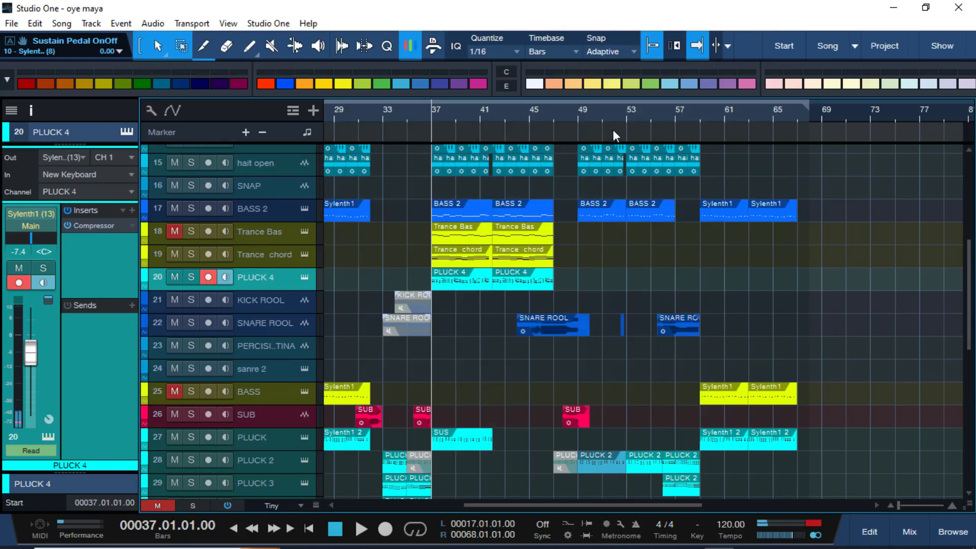
- Open the PLUCK 4 track's Sylenth1, view its Part A and Part B oscillator settings, including the waveform list, and close the instrument
left_click(304, 277)
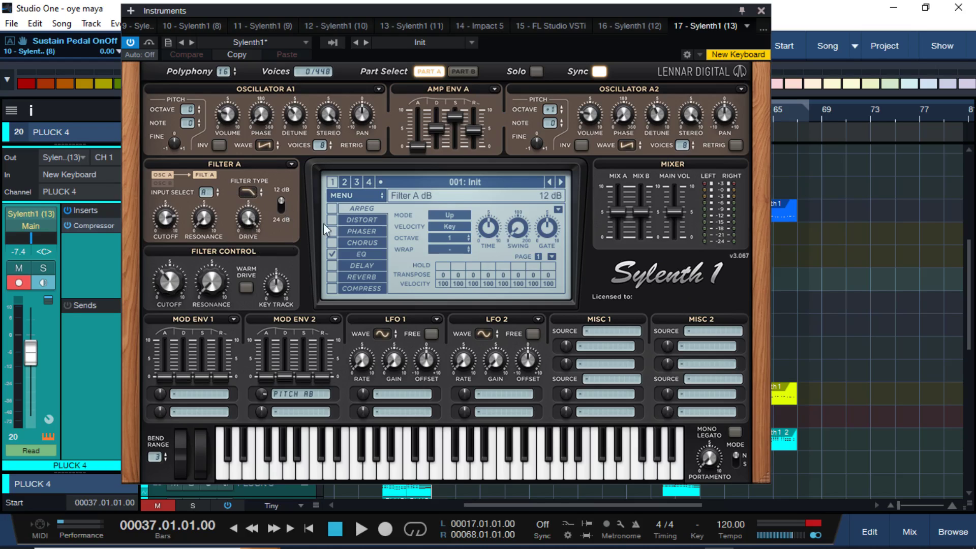
left_click(270, 145)
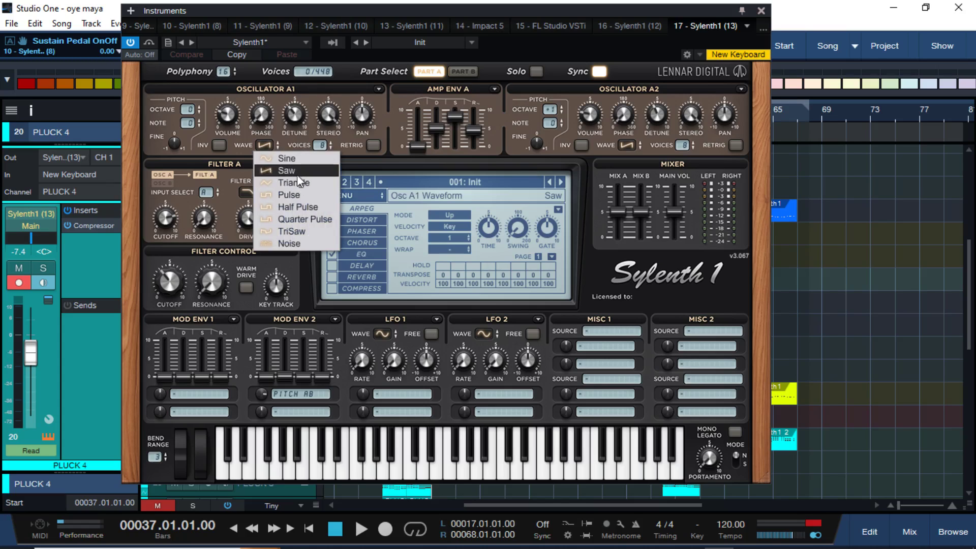
left_click(292, 133)
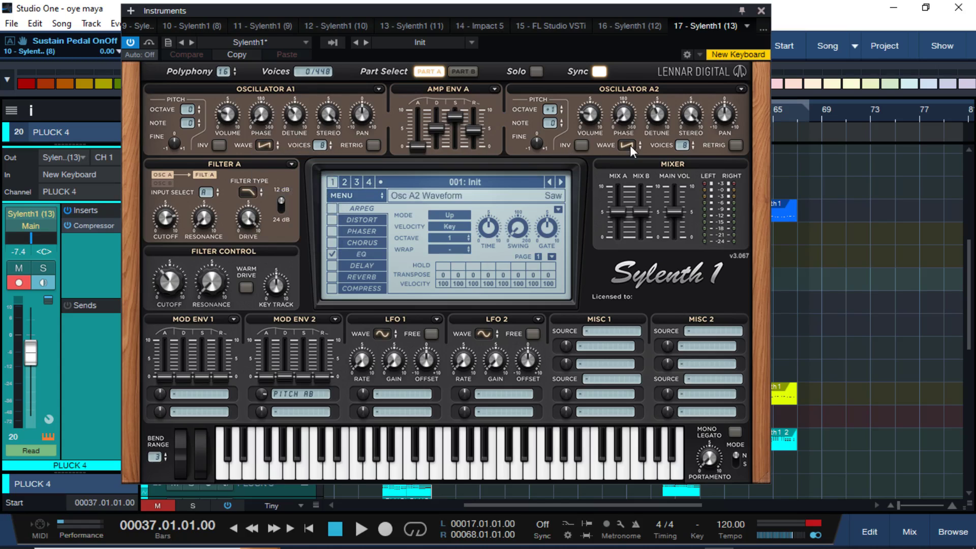
left_click(463, 71)
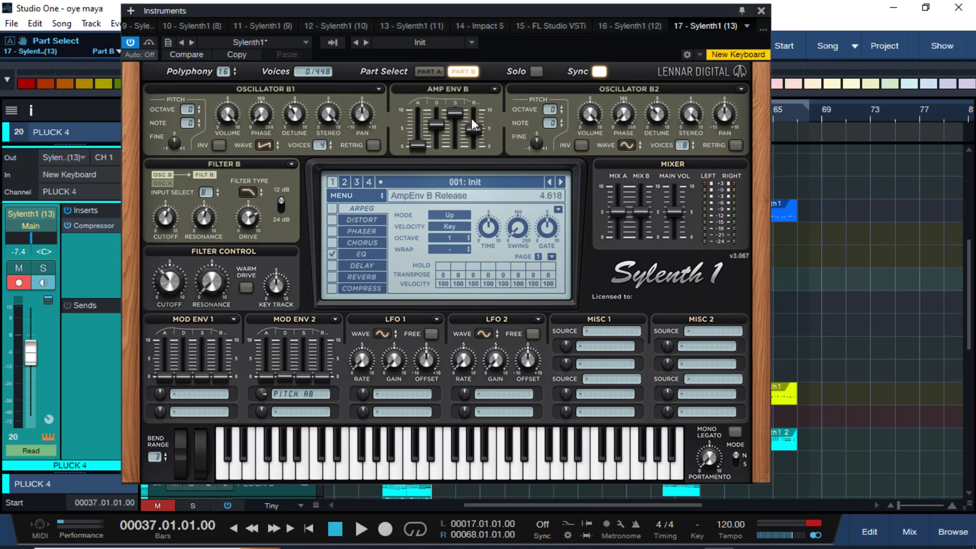
left_click(429, 72)
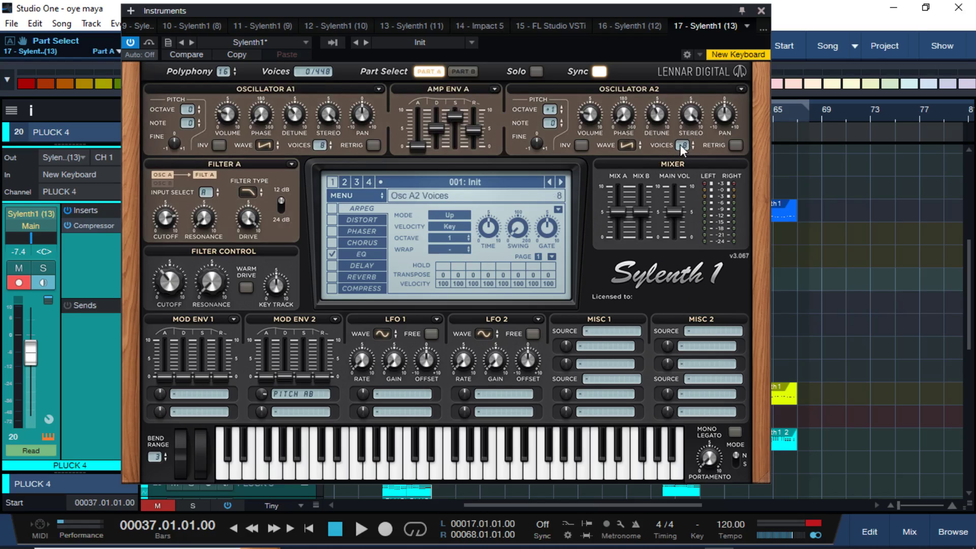
left_click(758, 12)
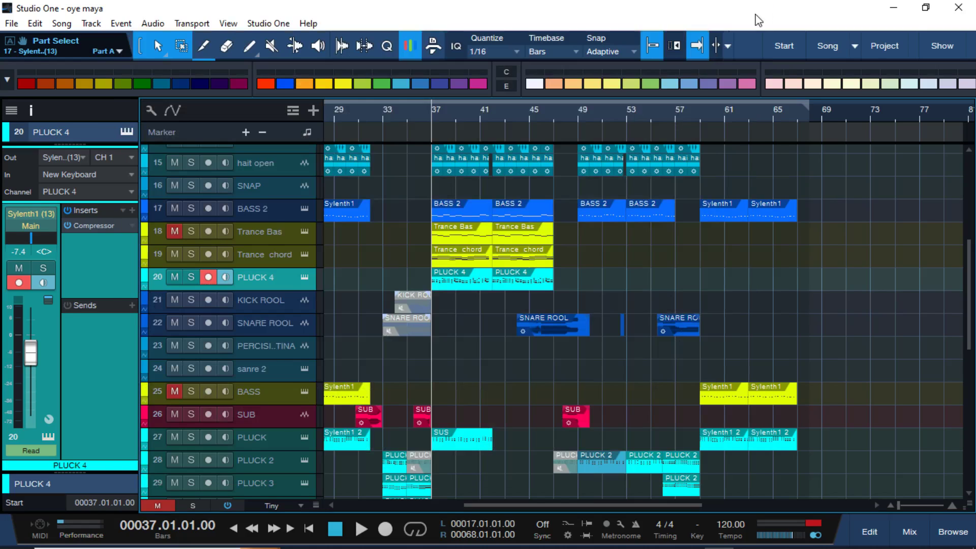
- Listen to the PLUCK 4 track soloed from bar 37 to about bar 41, stop playback, and turn the solo off
left_click(191, 277)
key("space")
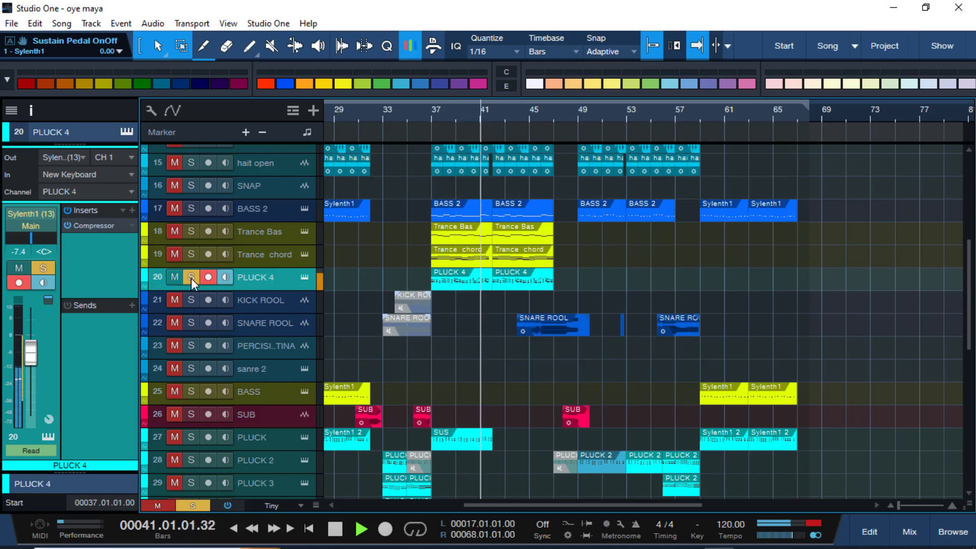
key("space")
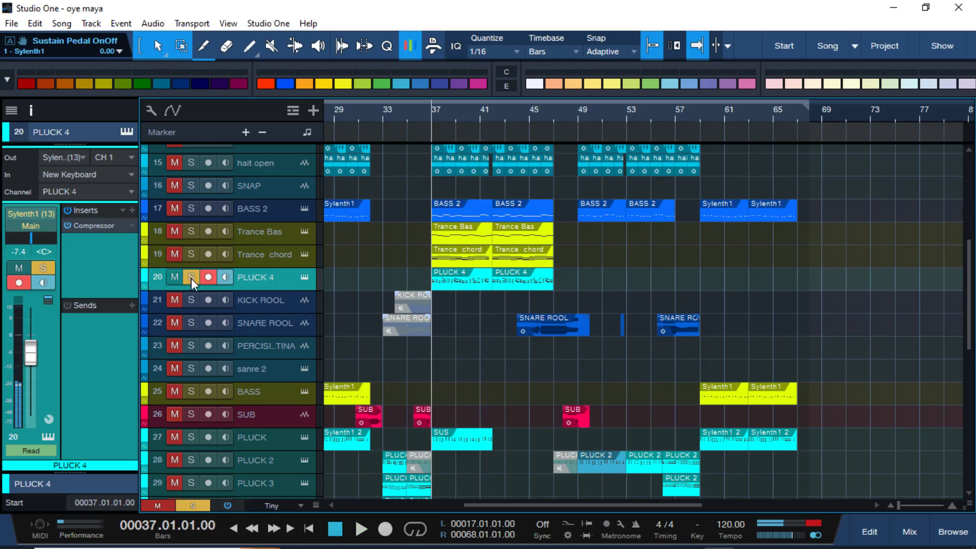
left_click(191, 278)
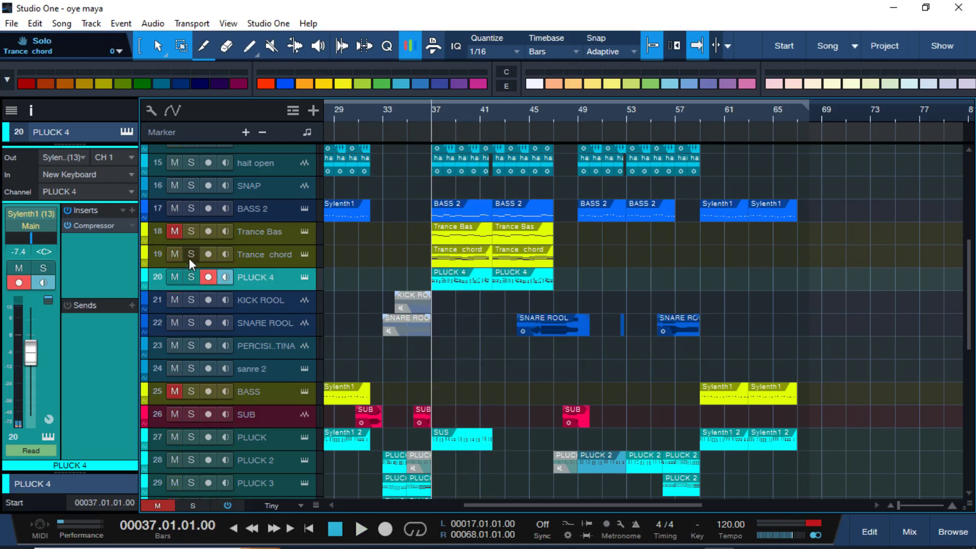
- Select the Trance chord track, listen to it soloed from bar 37, and turn the solo off after stopping playback
left_click(189, 258)
left_click(263, 255)
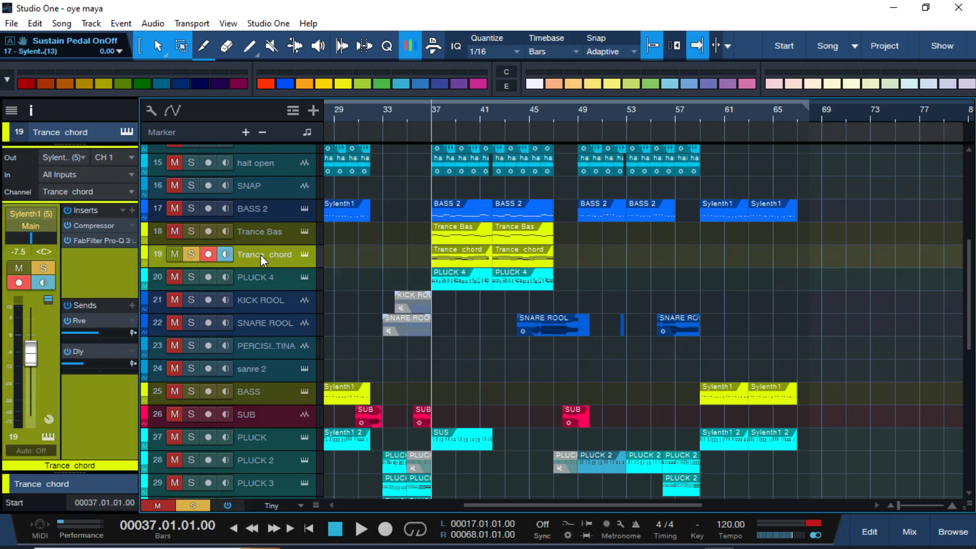
key("space")
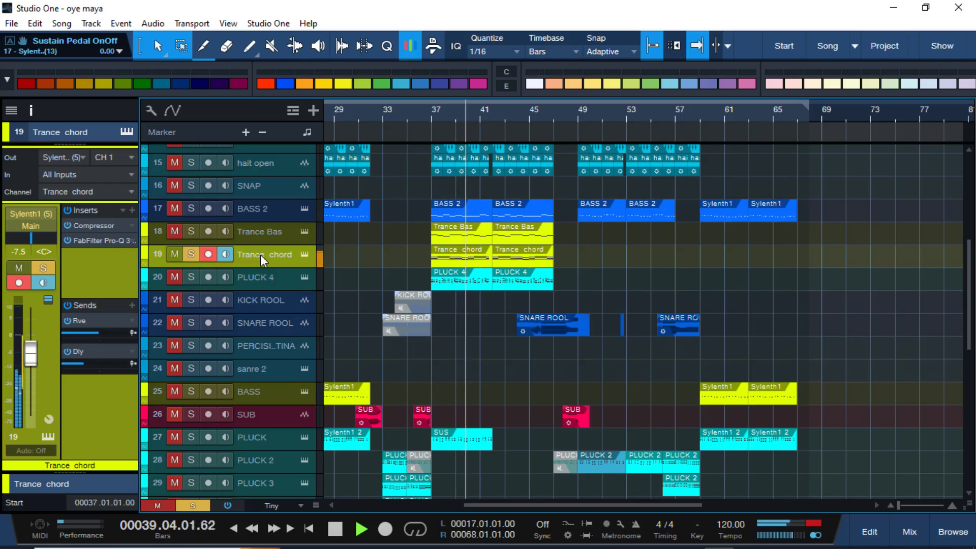
key("space")
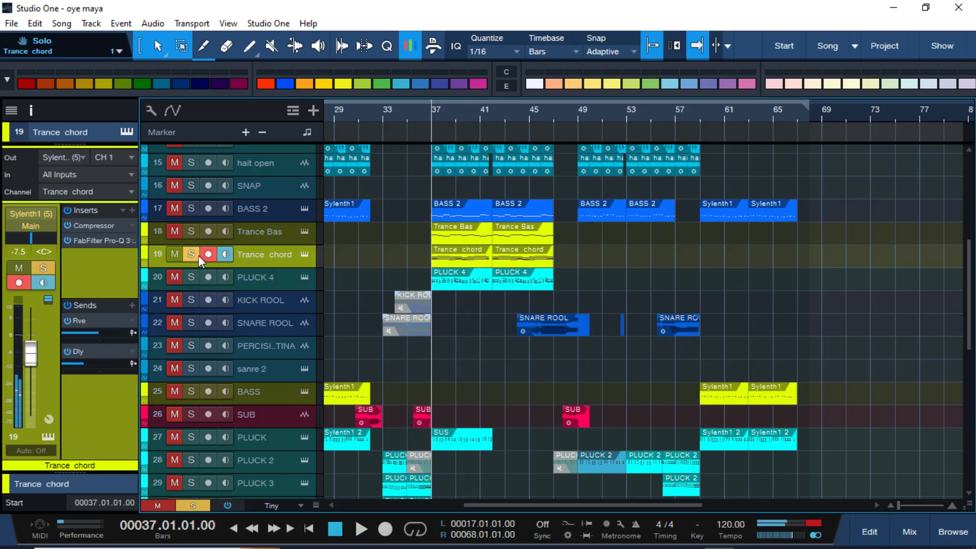
left_click(191, 254)
- Listen to the BASS 2 track soloed from bar 37, turn the solo off, and play the full mix to about bar 44
left_click(191, 212)
key("space")
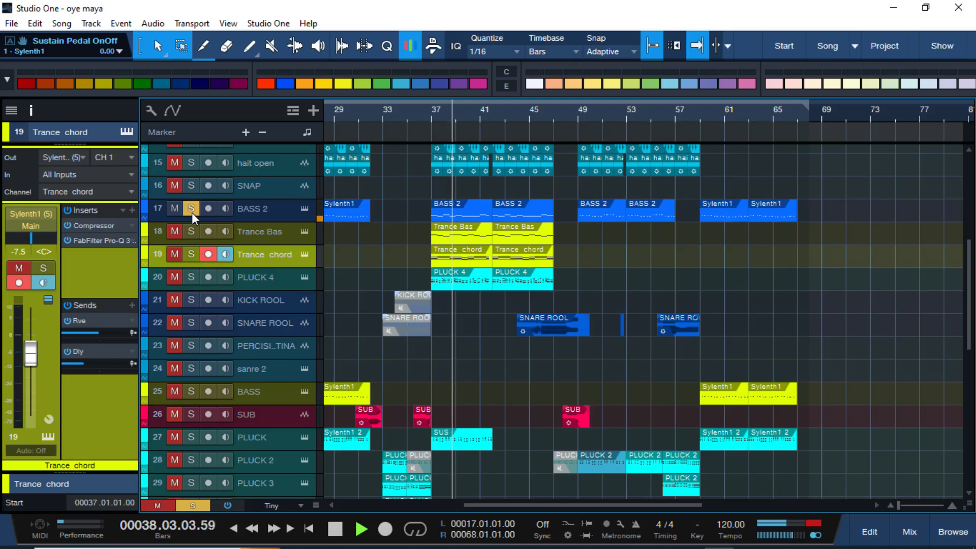
left_click(191, 212)
key("space")
key("space")
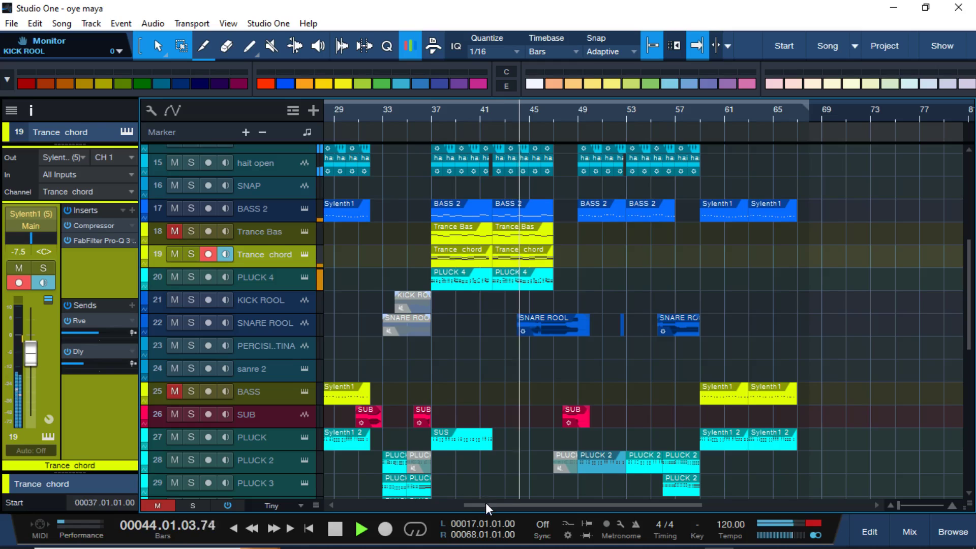
key("space")
- Play the full arrangement from bar 19 to about bar 48, following the tracks along the timeline, and stop playback
left_click_drag(485, 503, 356, 504)
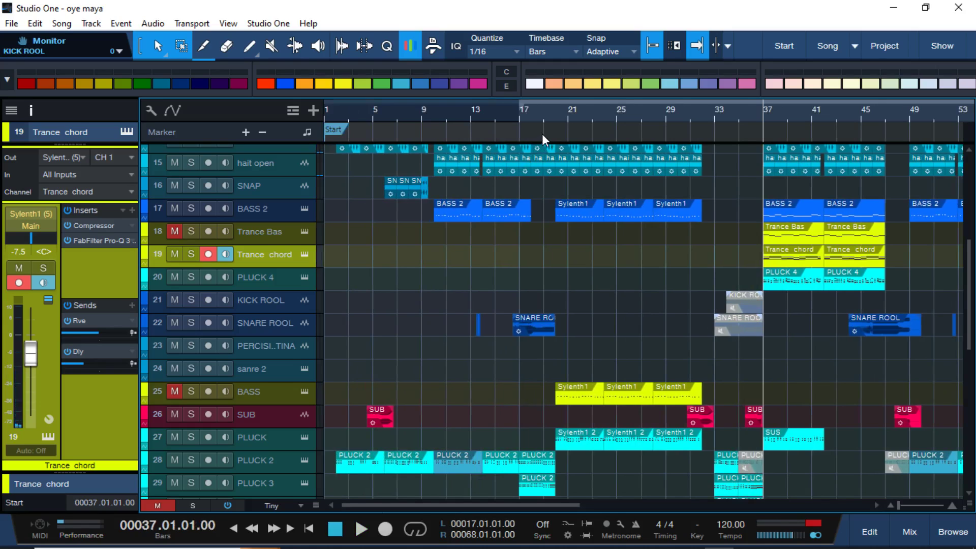
left_click(544, 117)
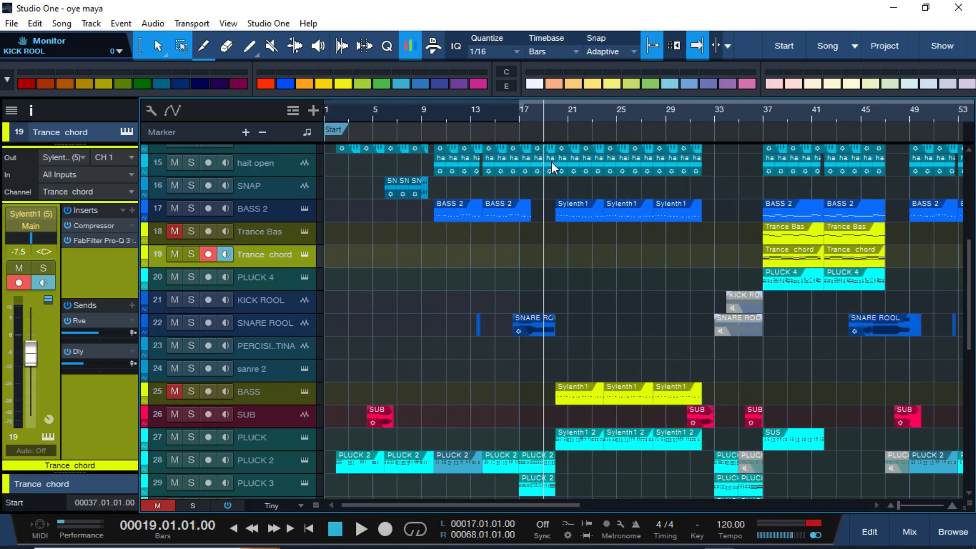
key("space")
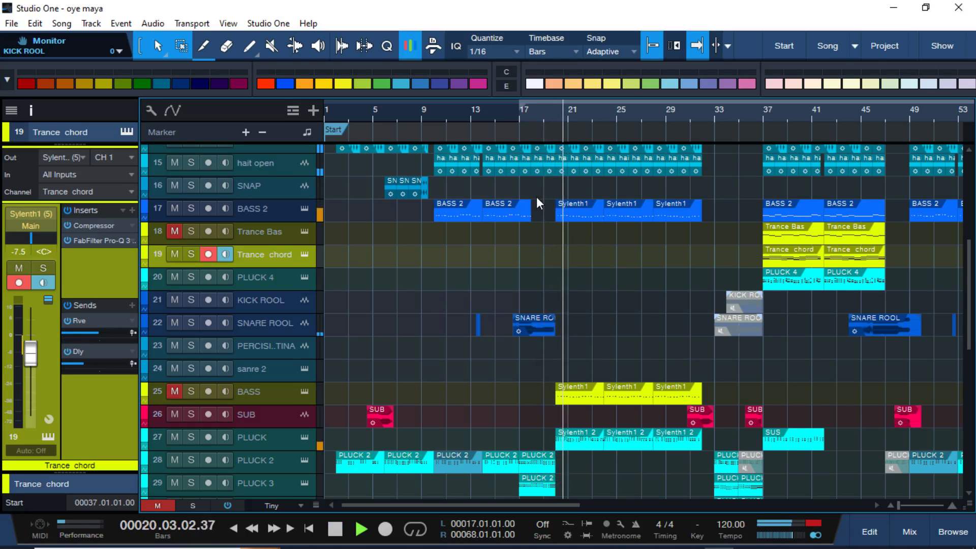
scroll(680, 294, "right", 5)
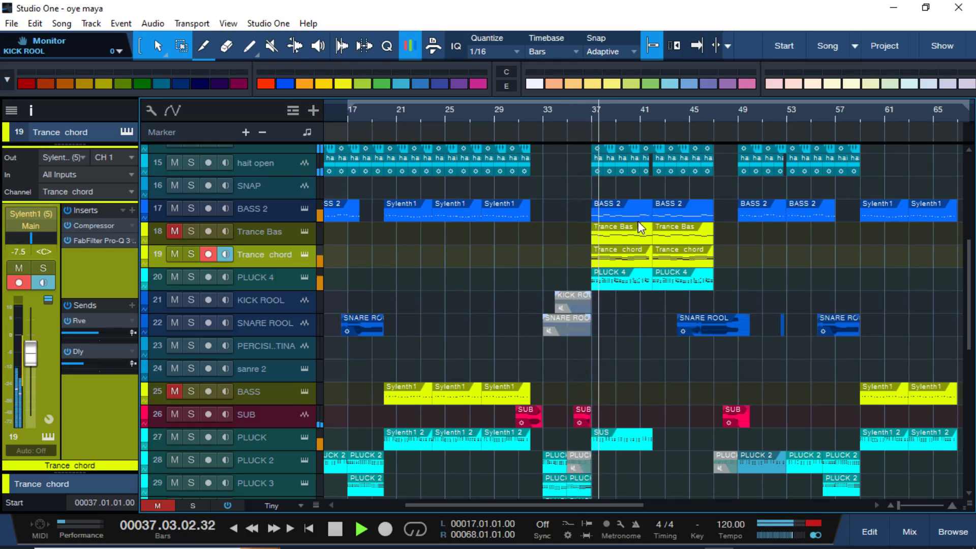
scroll(621, 349, "right", 5)
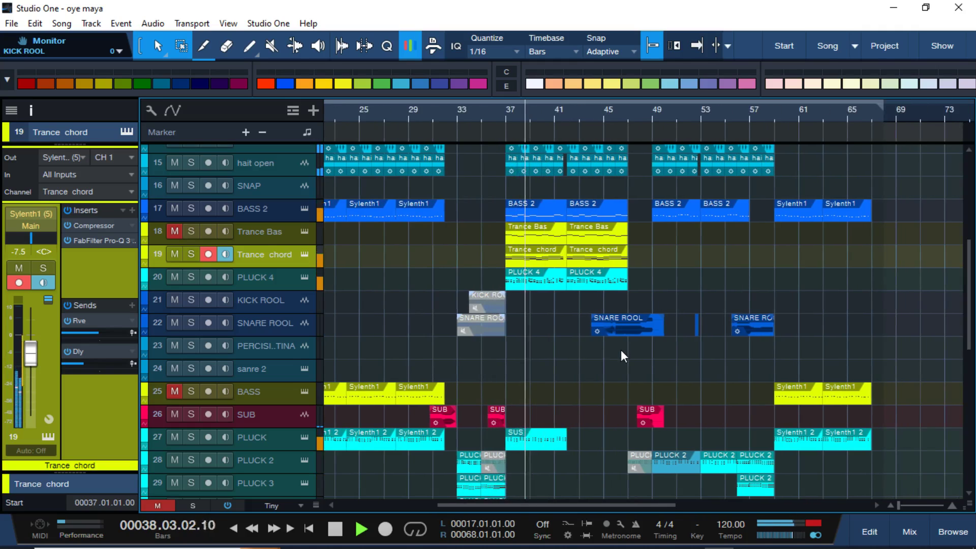
scroll(620, 350, "right", 1)
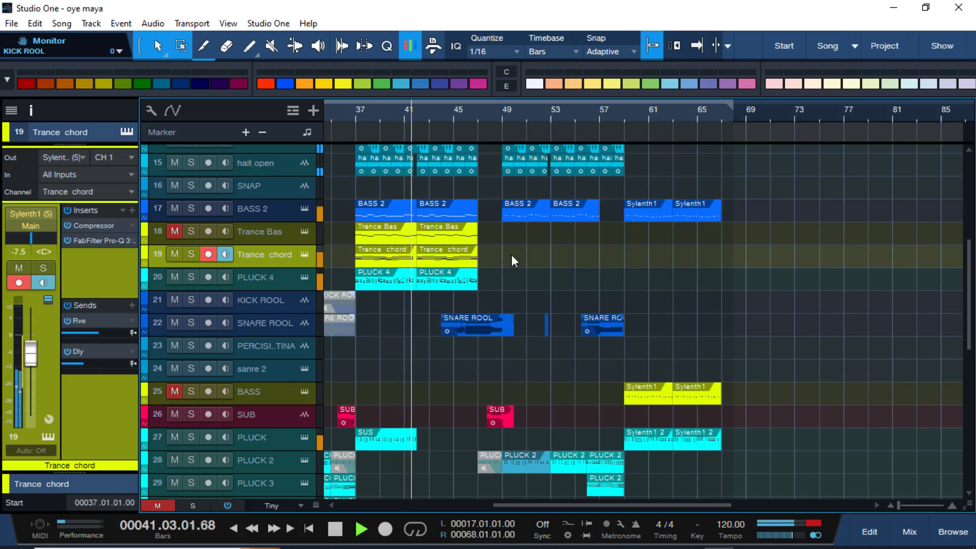
left_click(175, 111)
left_click(175, 111)
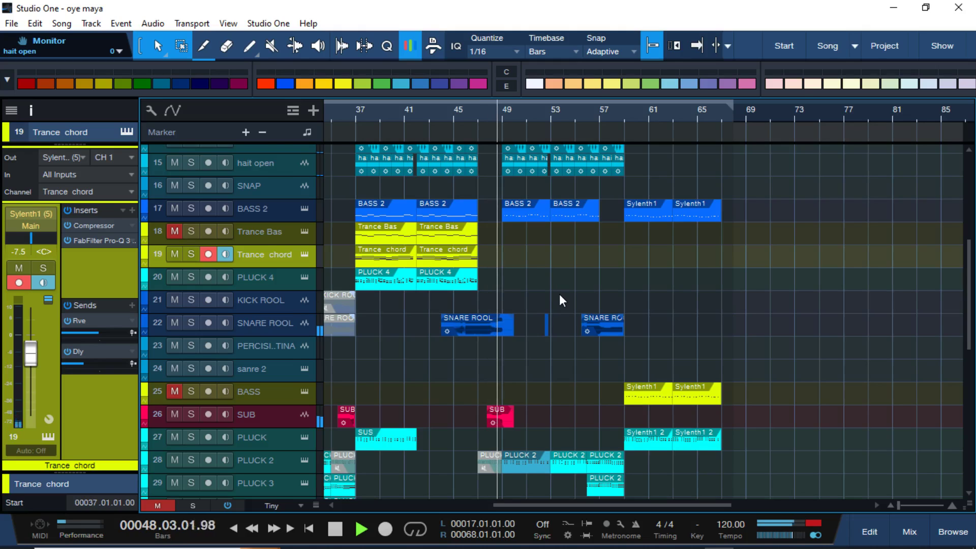
key("space")
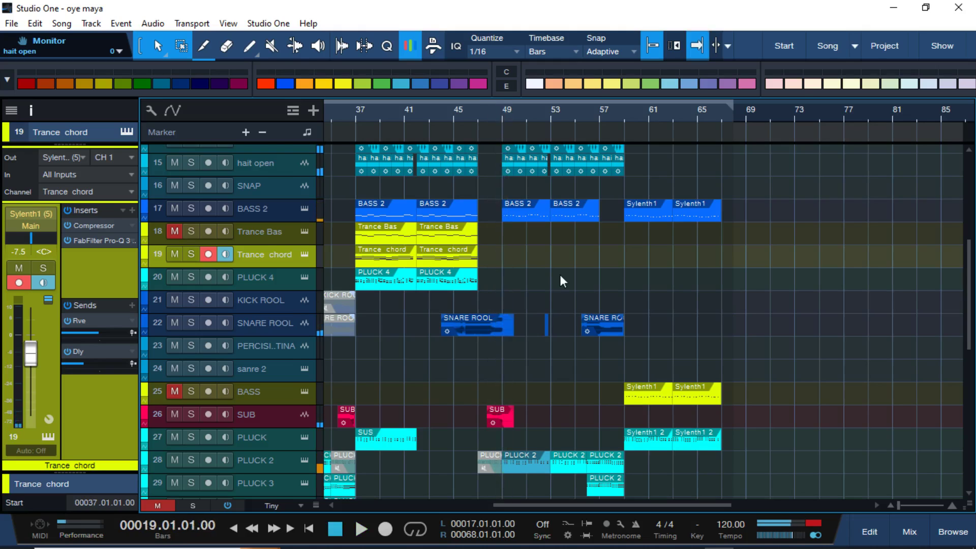
- Select the Kick track among the drum tracks and increase the height of the HARD KICK track below it
left_click_drag(510, 504, 406, 504)
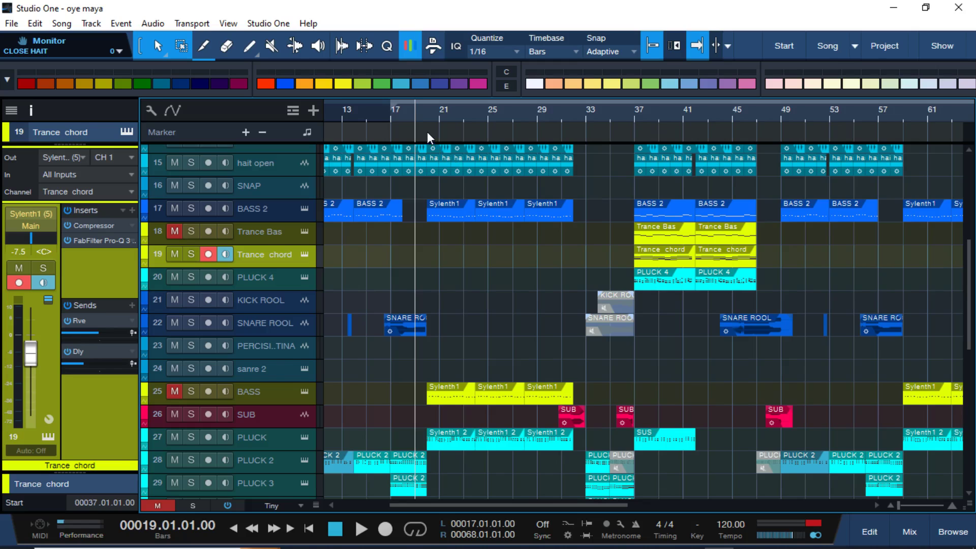
scroll(453, 302, "up", 3)
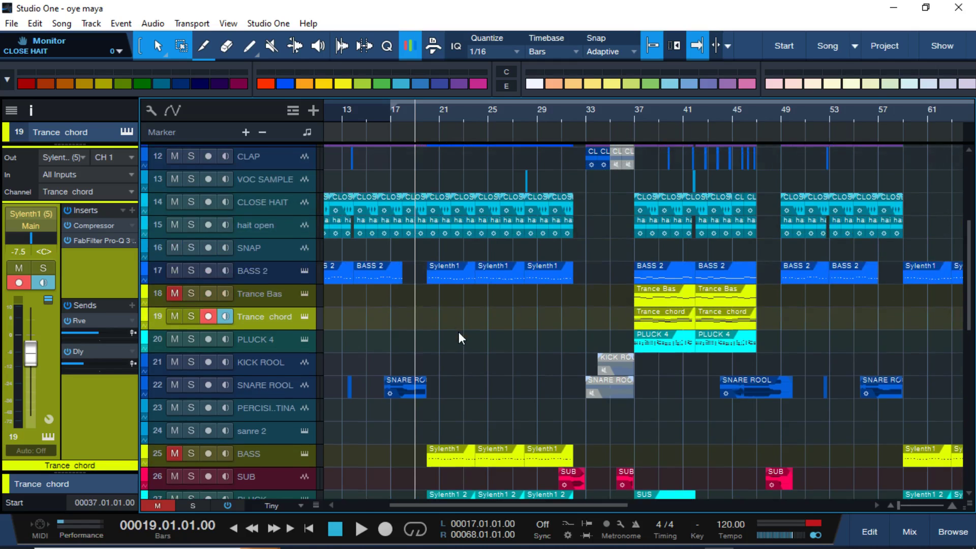
scroll(459, 334, "up", 8)
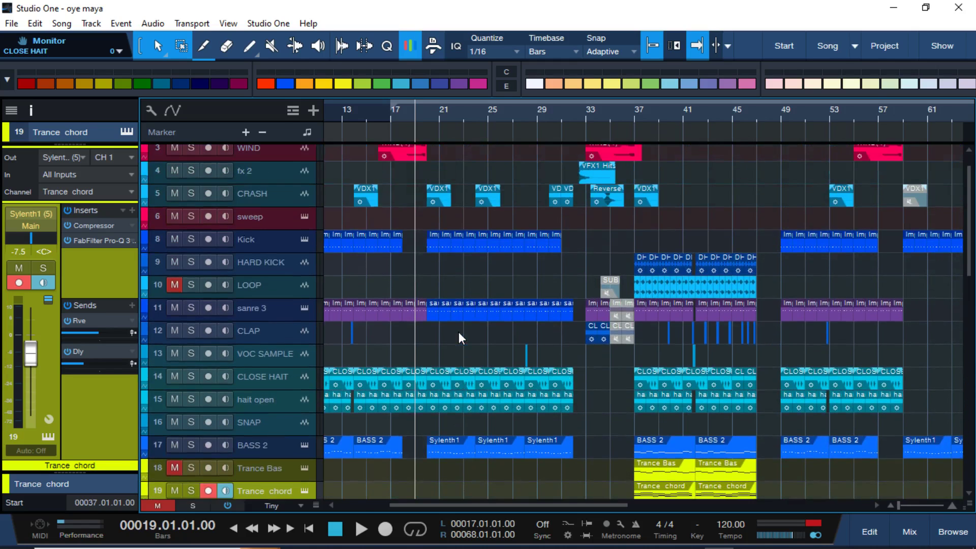
scroll(458, 339, "up", 1)
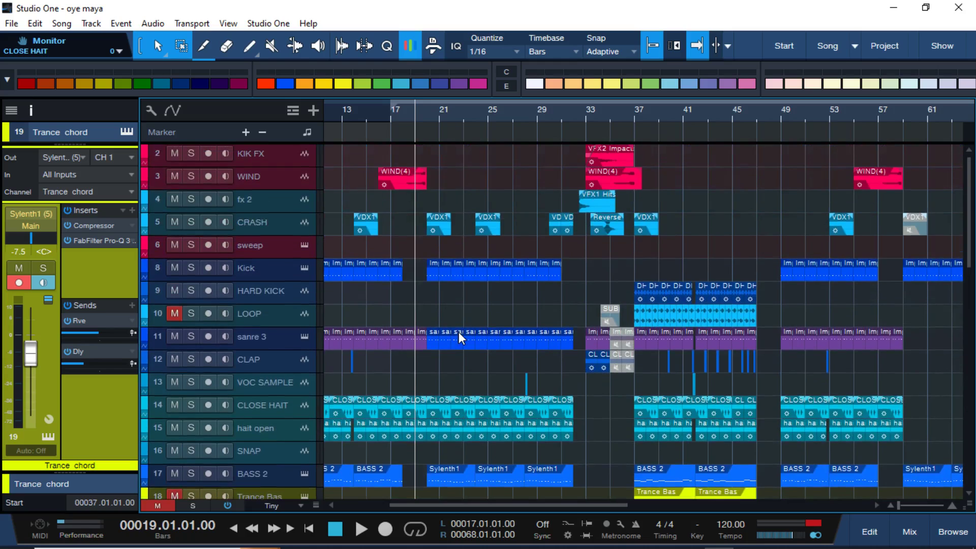
left_click(266, 270)
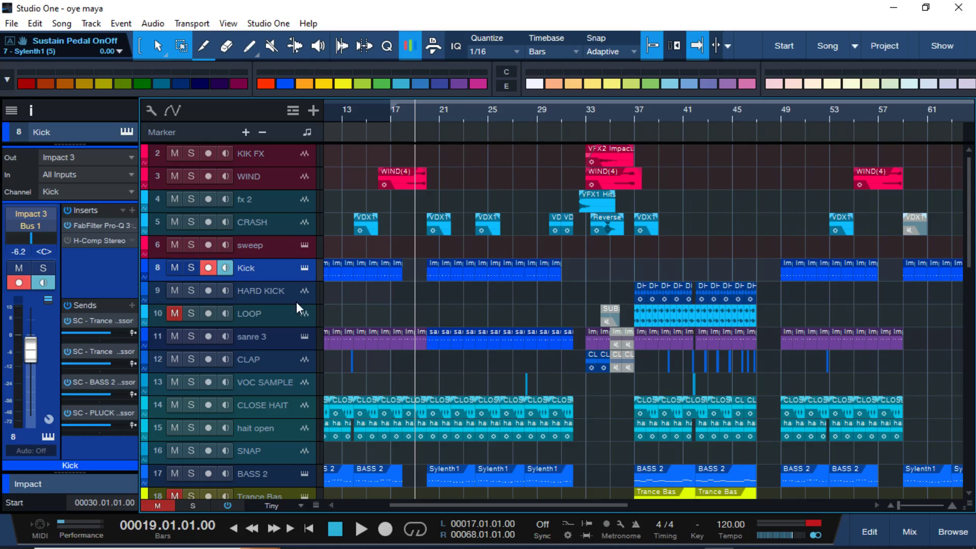
left_click_drag(297, 303, 297, 337)
- Solo the Kick track, turn off its monitoring, and start playback from bar 20
left_click(427, 115)
left_click(195, 268)
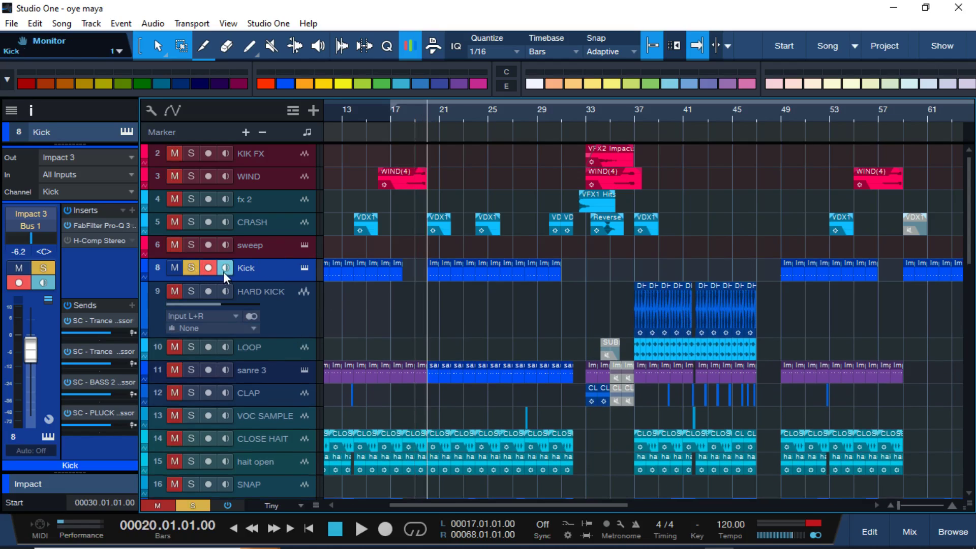
left_click(224, 271)
key("space")
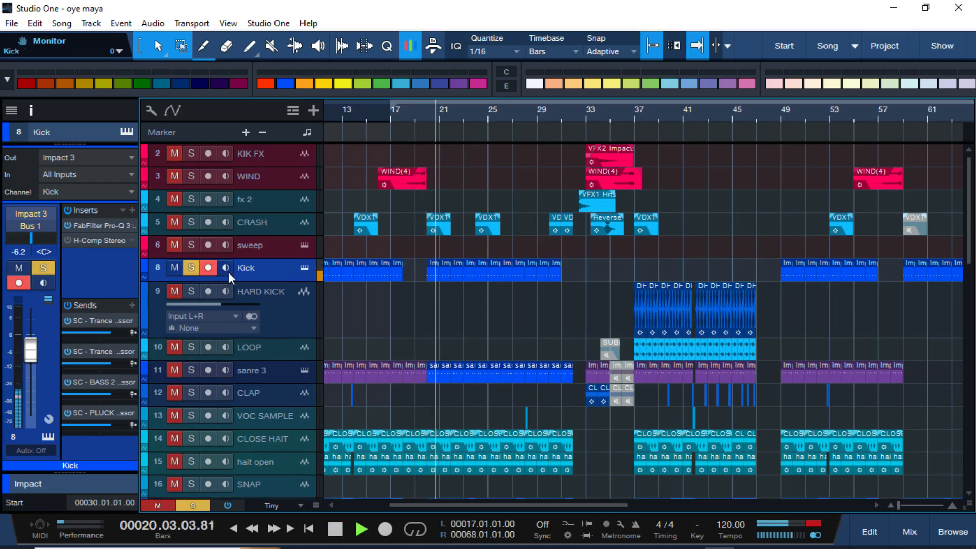
- Audition the VFOB1 Kick 012 pad in the Kick track's Impact XT, close the instrument, and briefly replay the soloed kick from bar 20
left_click(306, 268)
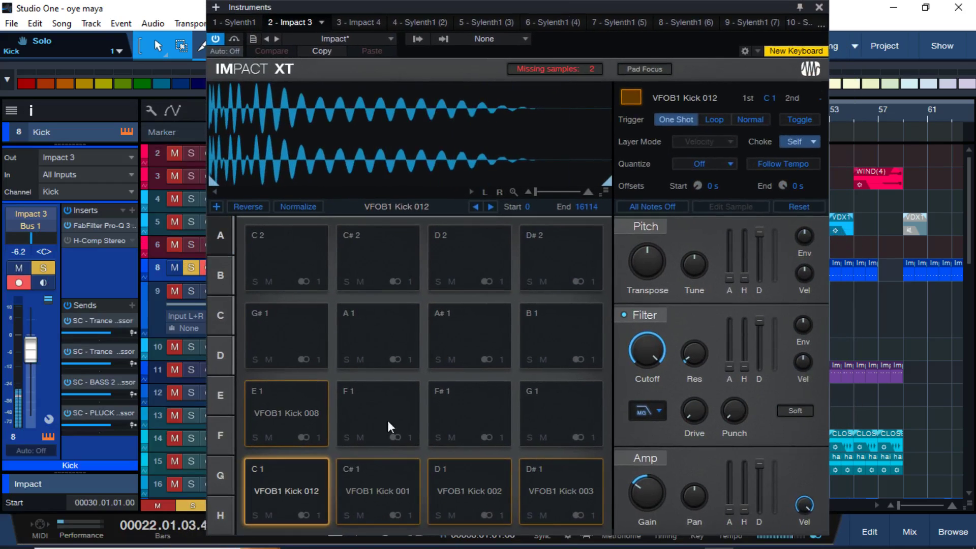
key("space")
left_click(285, 486)
left_click(285, 486)
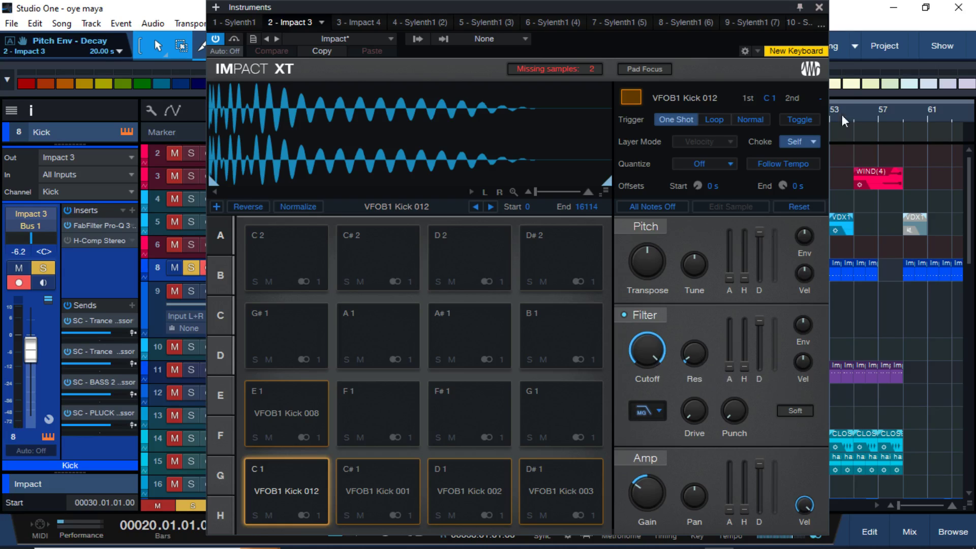
left_click(818, 8)
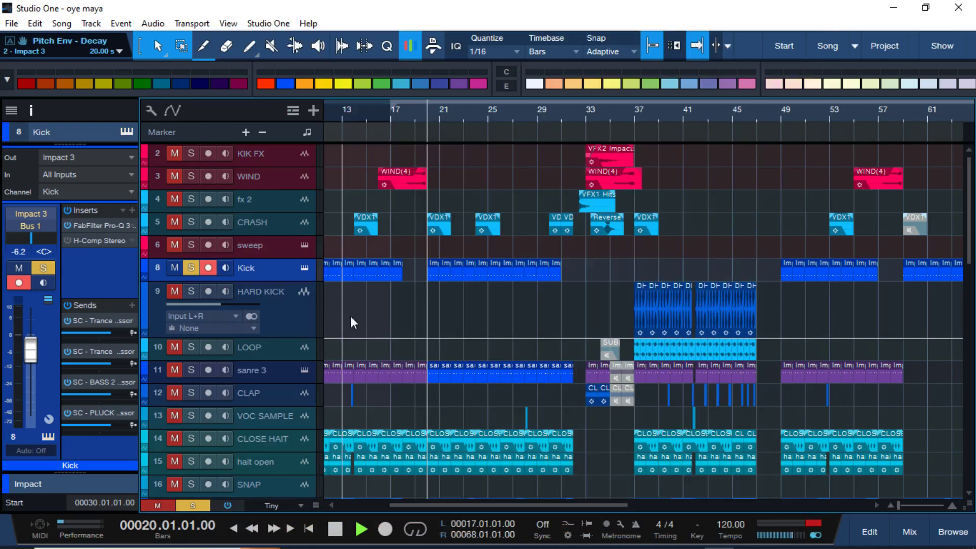
key("space")
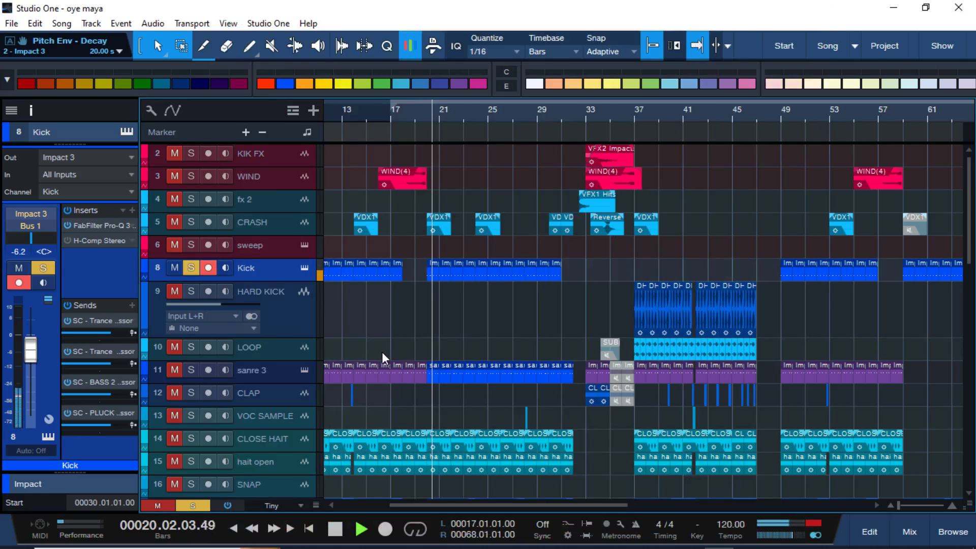
key("space")
- Solo the HARD KICK track and play from bar 37, and solo the LOOP track as well for another short playback
left_click(635, 112)
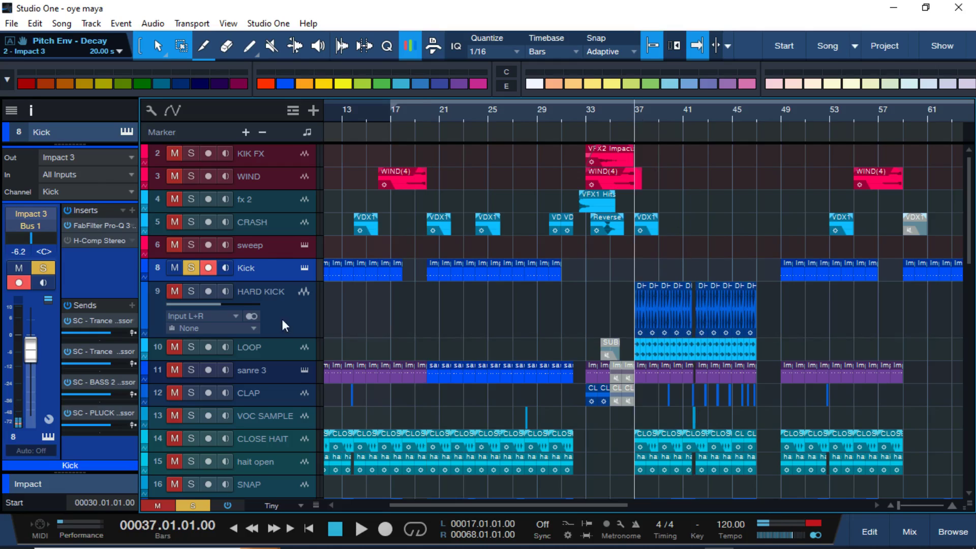
left_click(191, 291)
key("space")
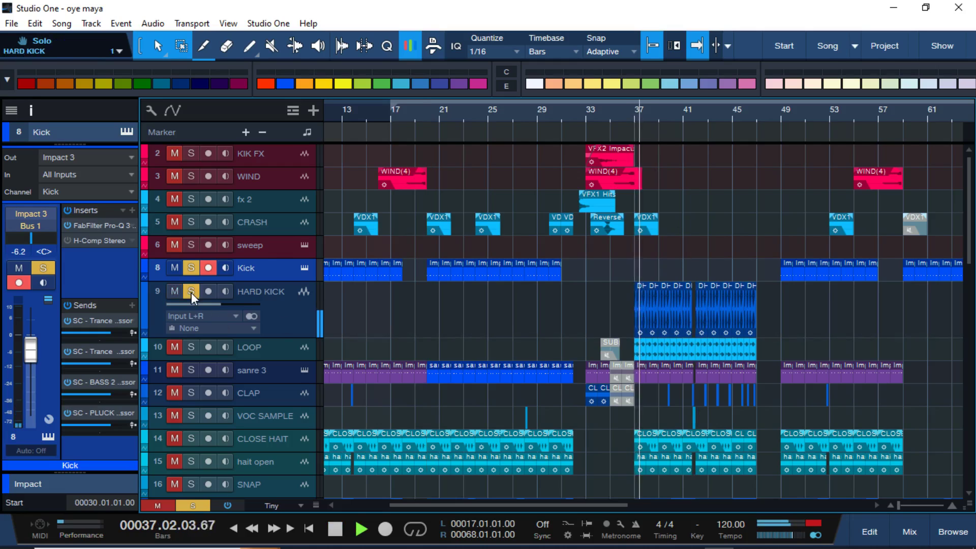
key("space")
left_click(191, 345)
key("space")
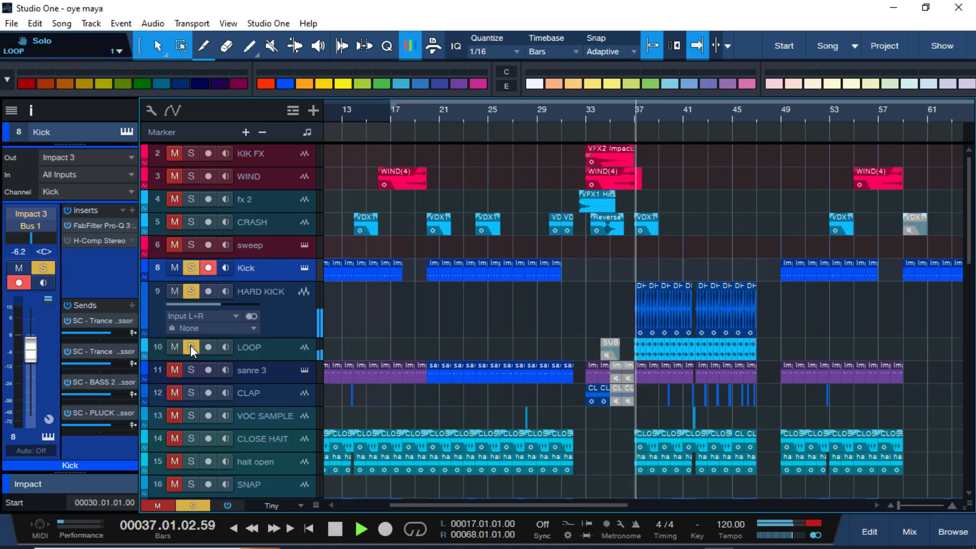
key("space")
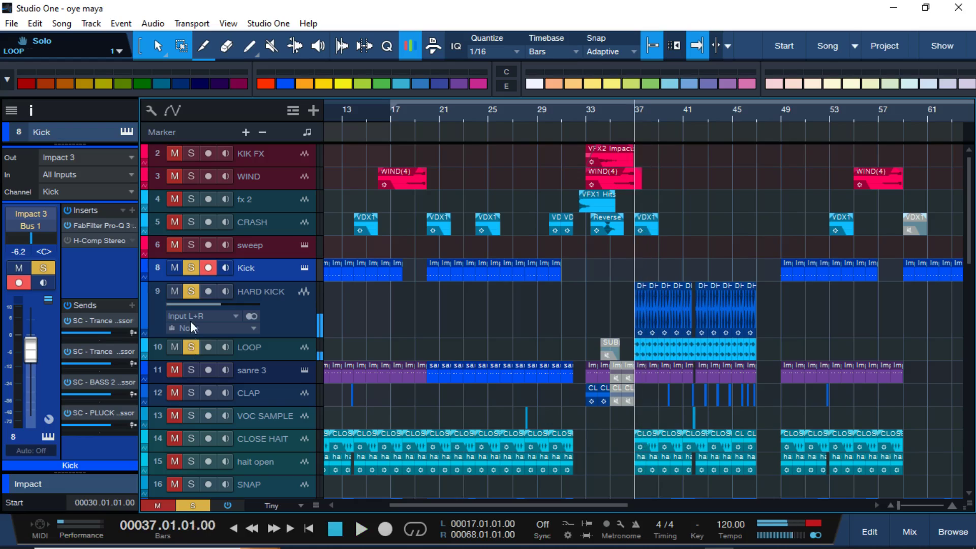
- Unsolo HARD KICK, play the LOOP track from bar 37, and enlarge the LOOP track and its clips for inspection
left_click(191, 291)
key("space")
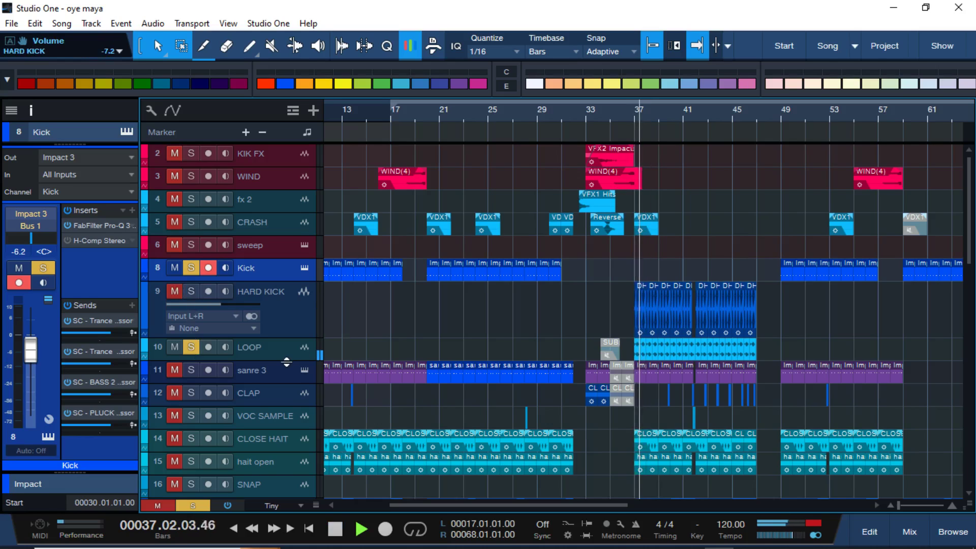
left_click_drag(287, 362, 286, 401)
scroll(636, 119, "up", 2)
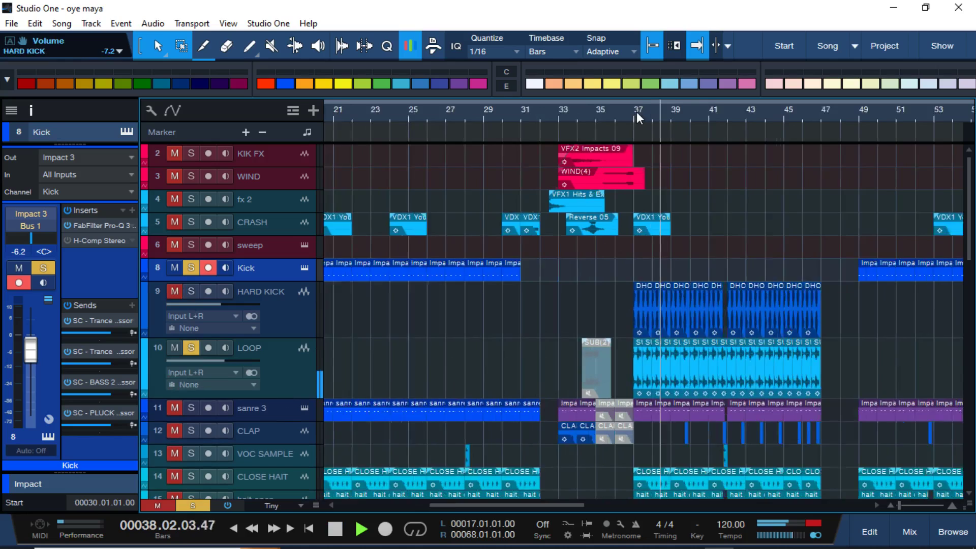
scroll(636, 113, "up", 4)
key("space")
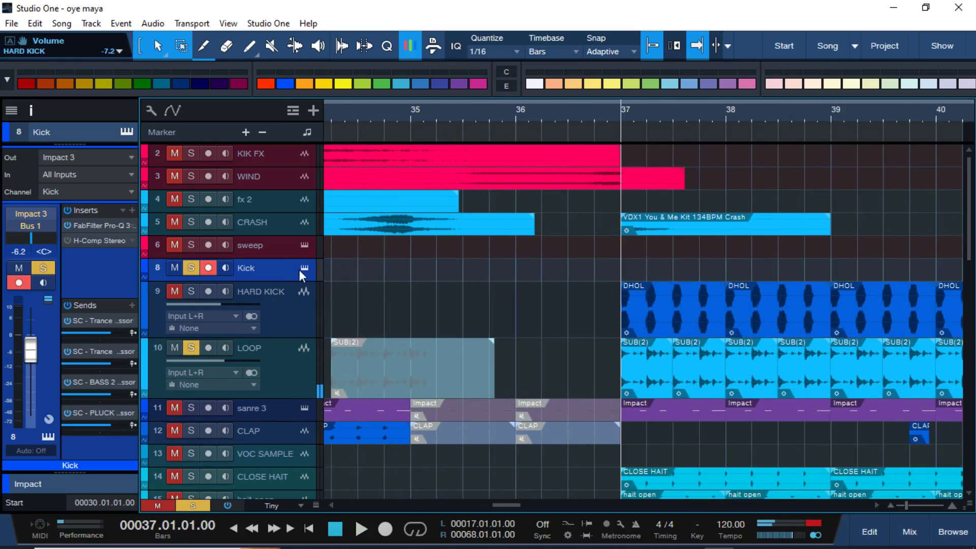
- Open the sweep track's Sylenth1, audition a few notes on its keyboard, and close the instrument
left_click(307, 246)
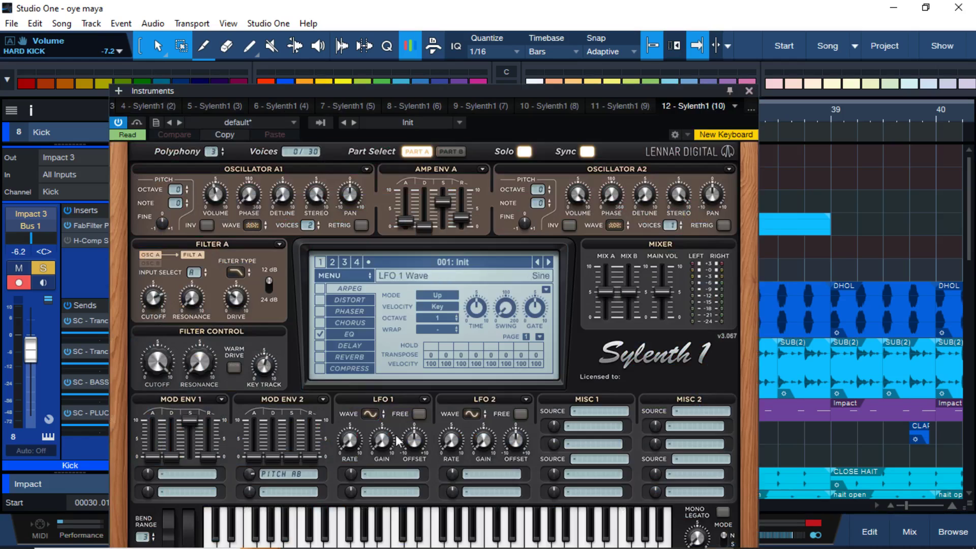
left_click_drag(418, 93, 422, 17)
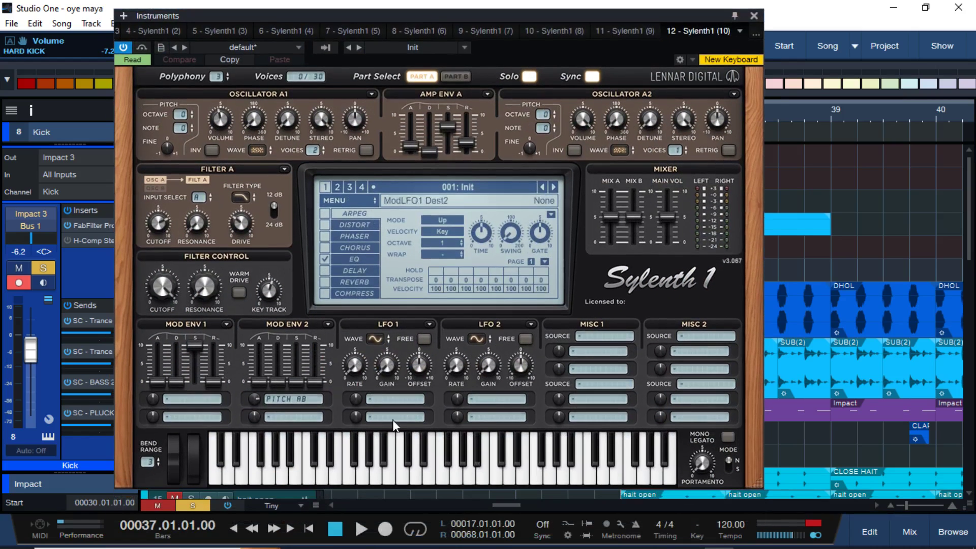
left_click(394, 465)
left_click(362, 468)
left_click(394, 471)
left_click(754, 15)
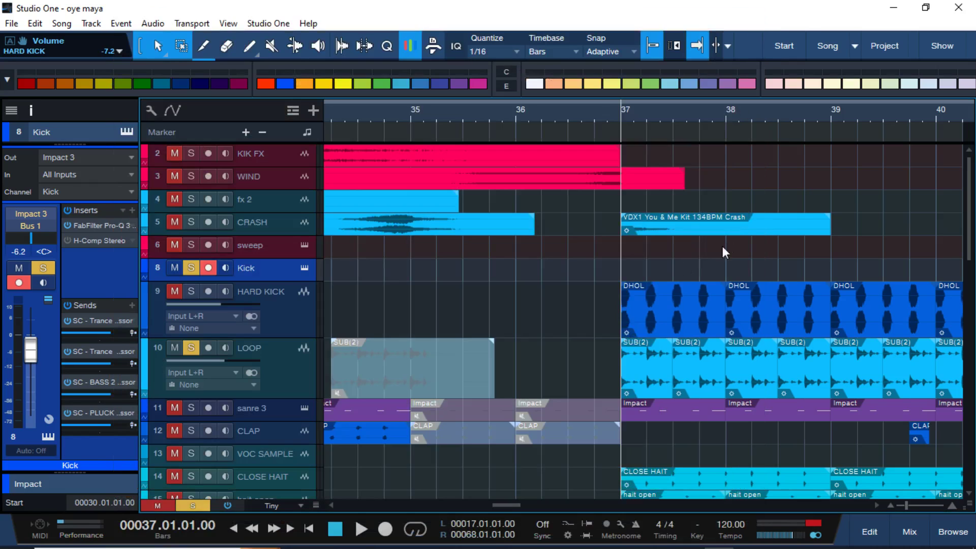
- Unsolo the Kick track, briefly replay LOOP on its own from bar 37, and clear LOOP's solo
left_click(191, 268)
key("space")
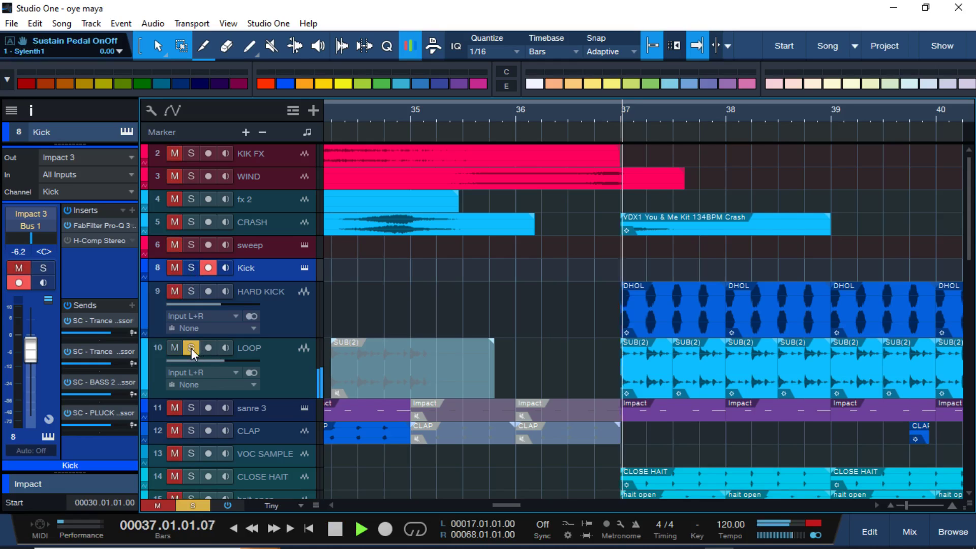
key("space")
left_click(191, 348)
- Solo and select the HARD KICK track, play it from bar 37 twice, and clear its solo
left_click(191, 291)
key("space")
left_click(264, 294)
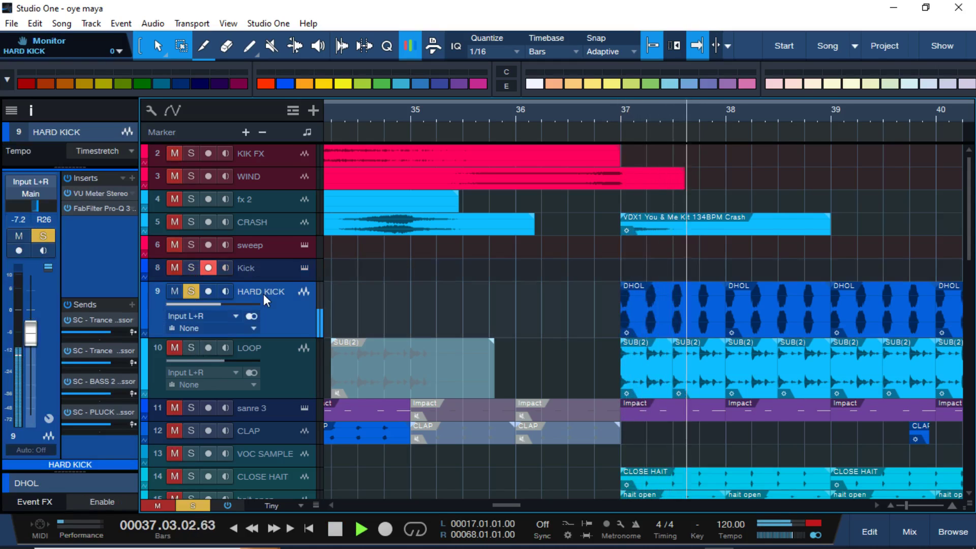
key("space")
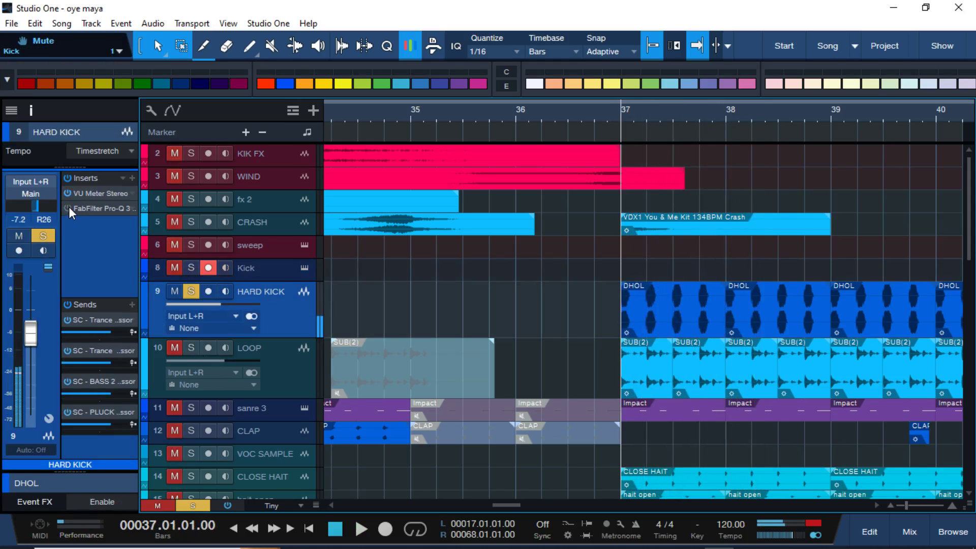
key("space")
key("space")
scroll(468, 377, "down", 5)
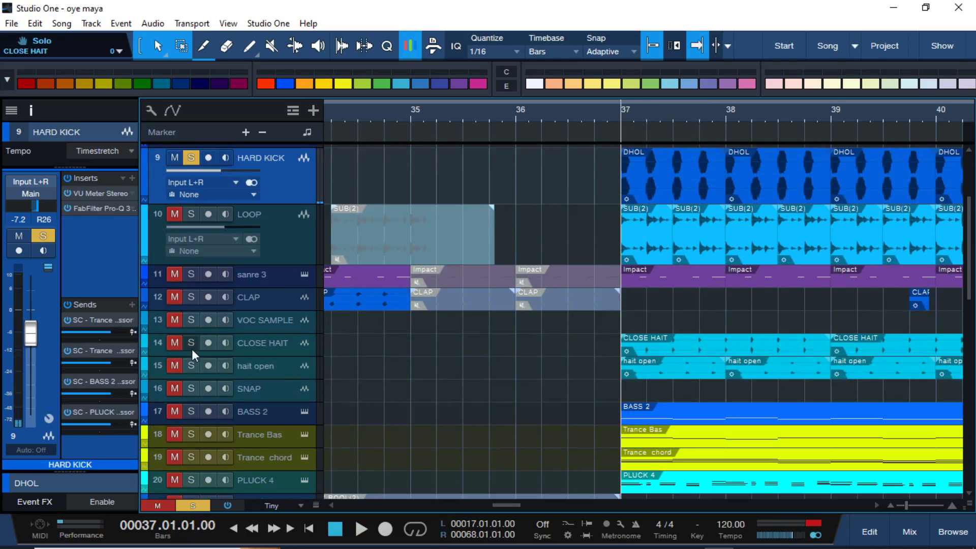
left_click(192, 158)
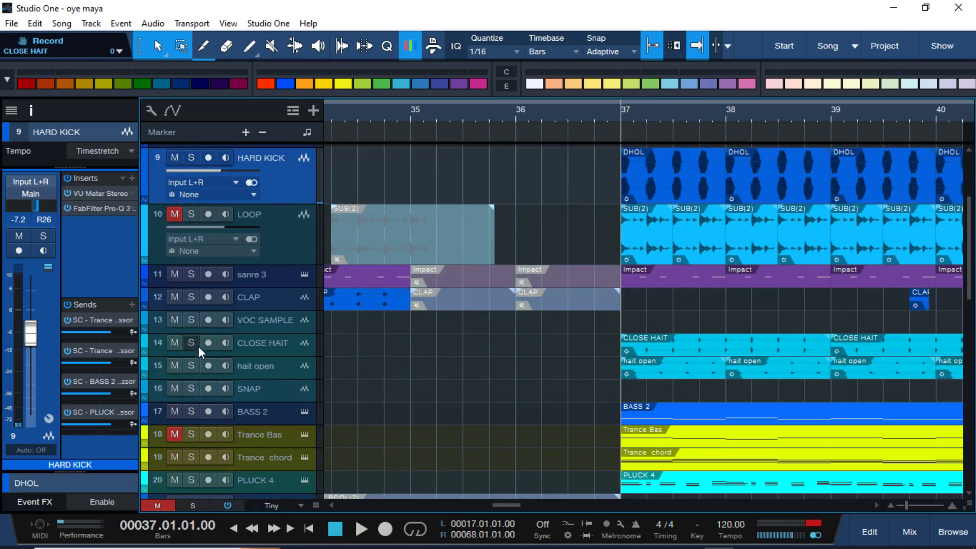
- Solo the VOC SAMPLE track and start playback from the second half of bar 39
left_click(191, 320)
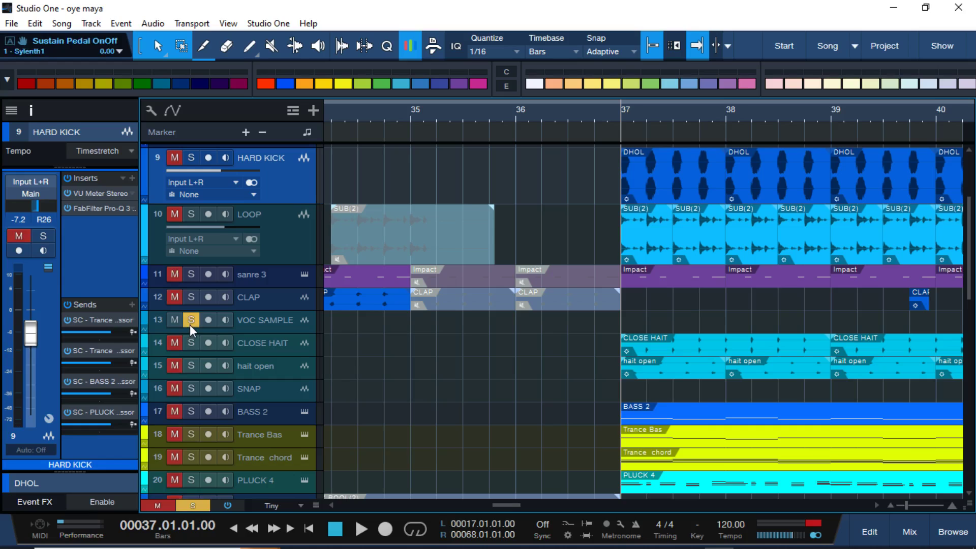
left_click(881, 115)
key("space")
key("space")
key("space")
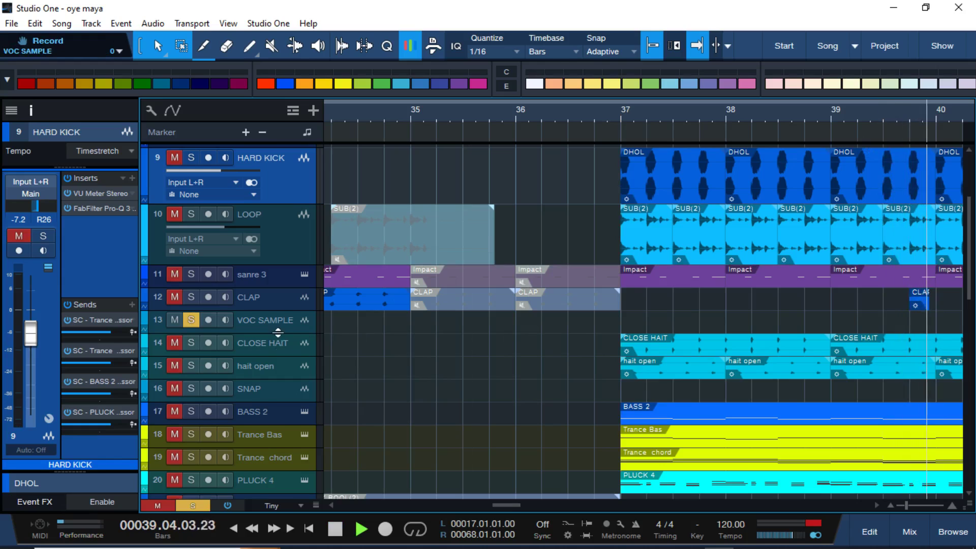
- Increase the VOC SAMPLE track's height, play its clip from the last beat of bar 41, and clear the solo
double_click(275, 327)
key("space")
key("space")
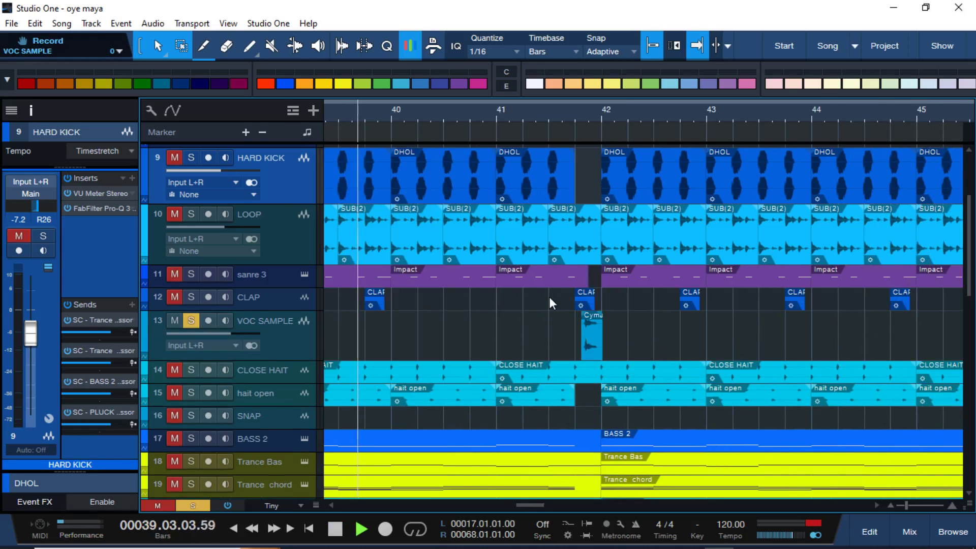
left_click(576, 116)
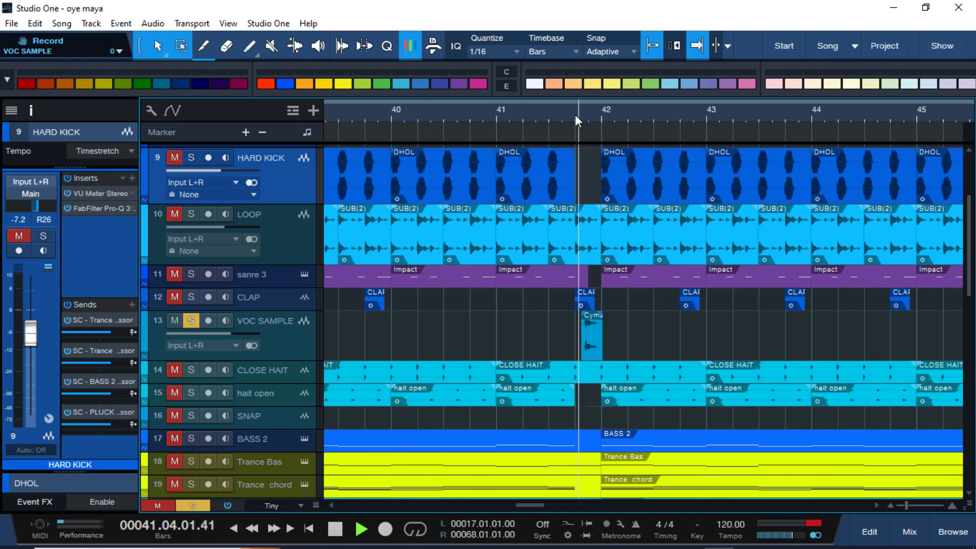
key("space")
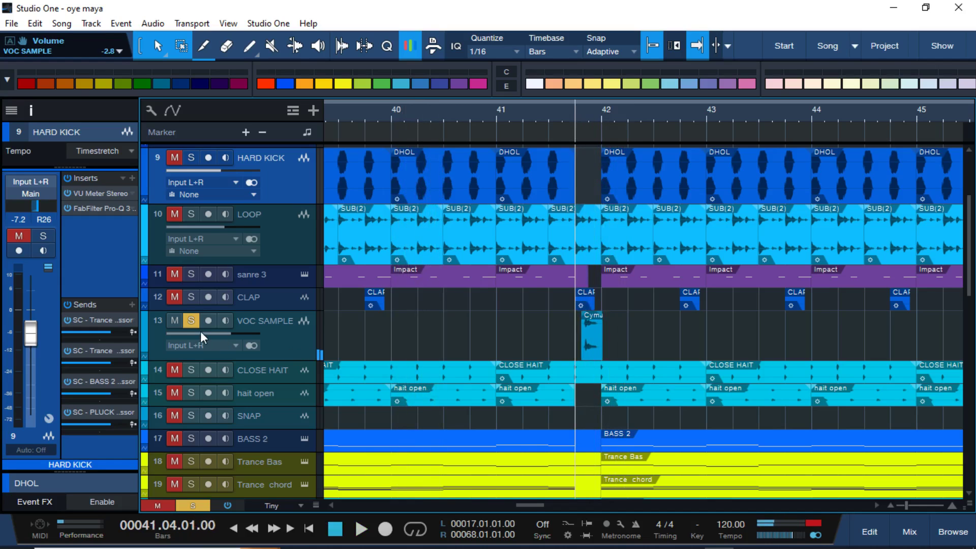
left_click(189, 321)
- Solo the CLAP track, play it briefly from beat 3 of bar 39, and clear its solo
left_click(336, 115)
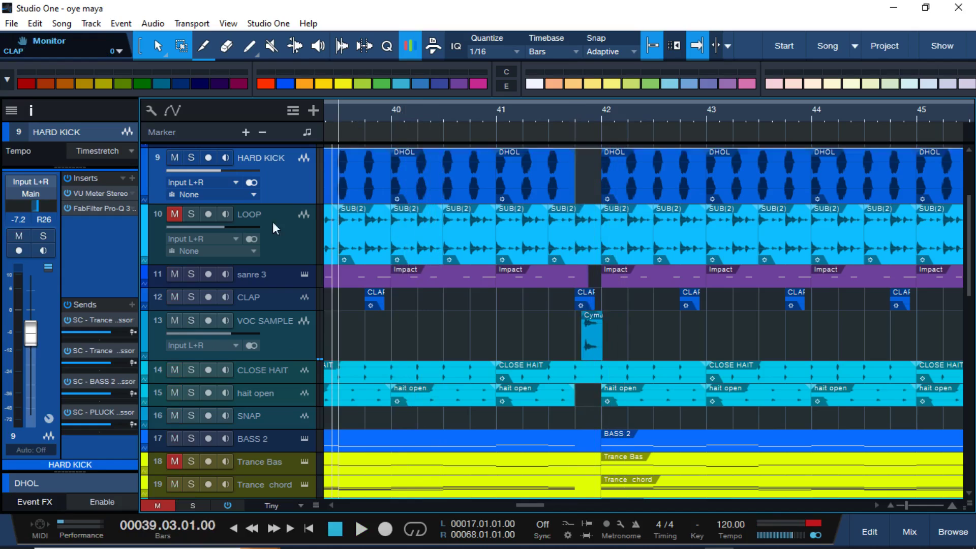
left_click(191, 296)
key("space")
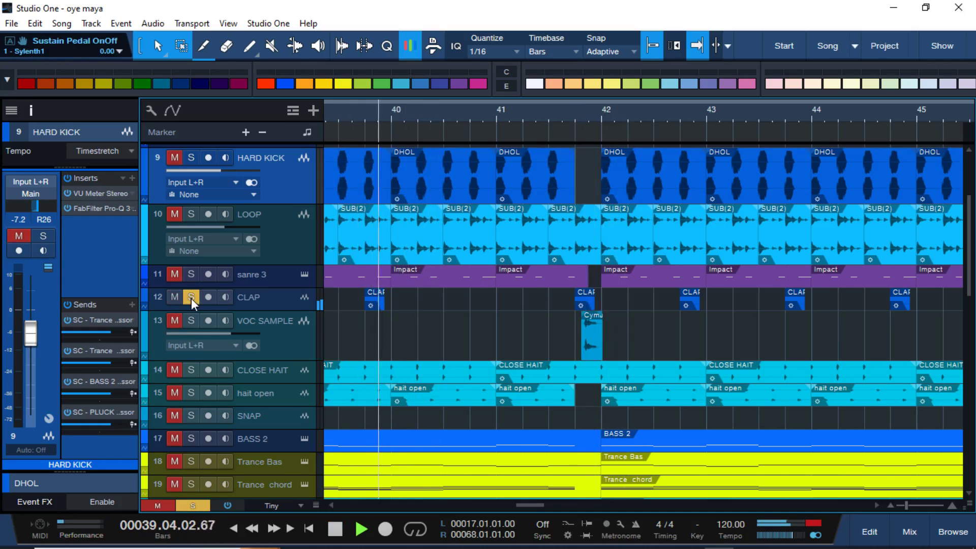
key("space")
left_click(191, 299)
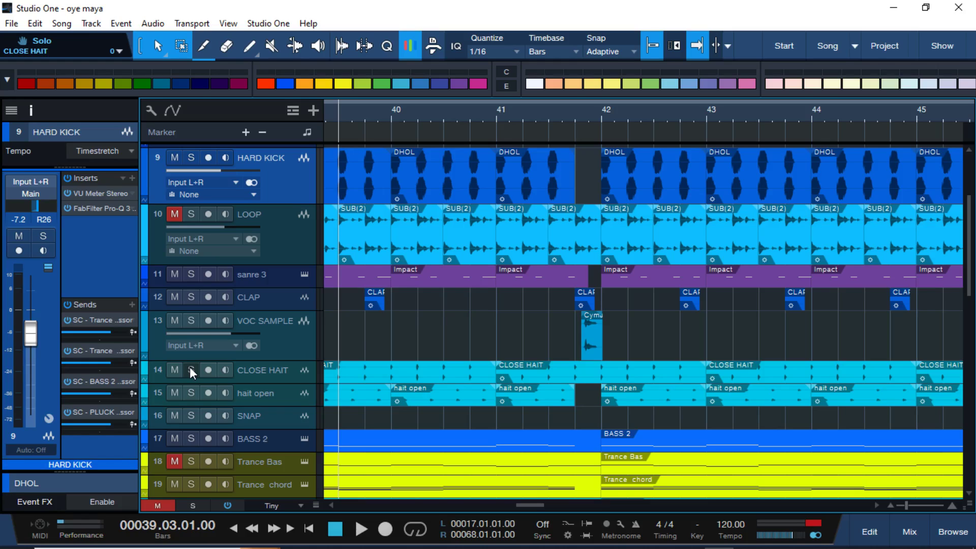
- Solo and play the CLOSE HAIT track from bar 39, and add hait open to the solo for another playback
left_click(190, 367)
key("space")
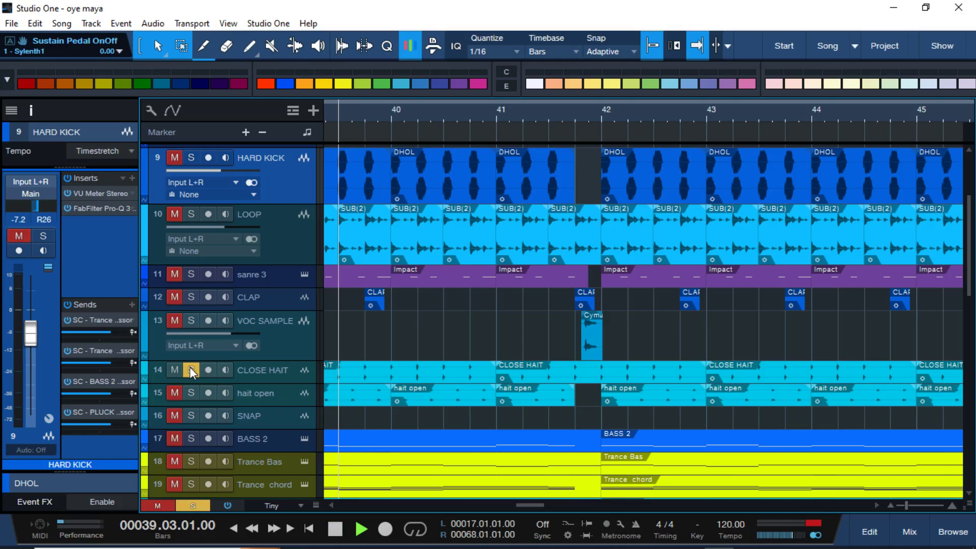
key("space")
left_click(191, 393)
key("space")
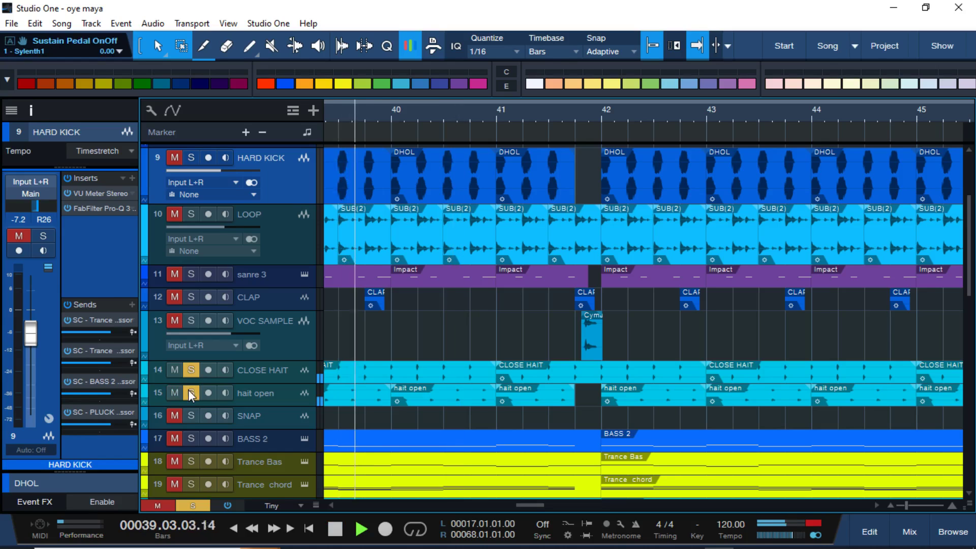
key("space")
- Clear the solos on hait open and CLOSE HAIT, and briefly play the mix from bar 39
left_click(189, 390)
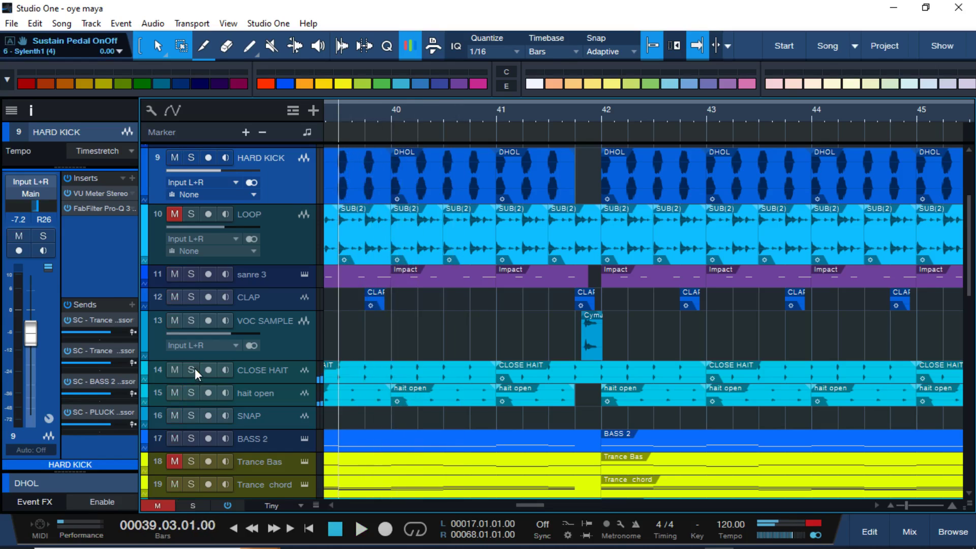
left_click(192, 370)
key("space")
key("space")
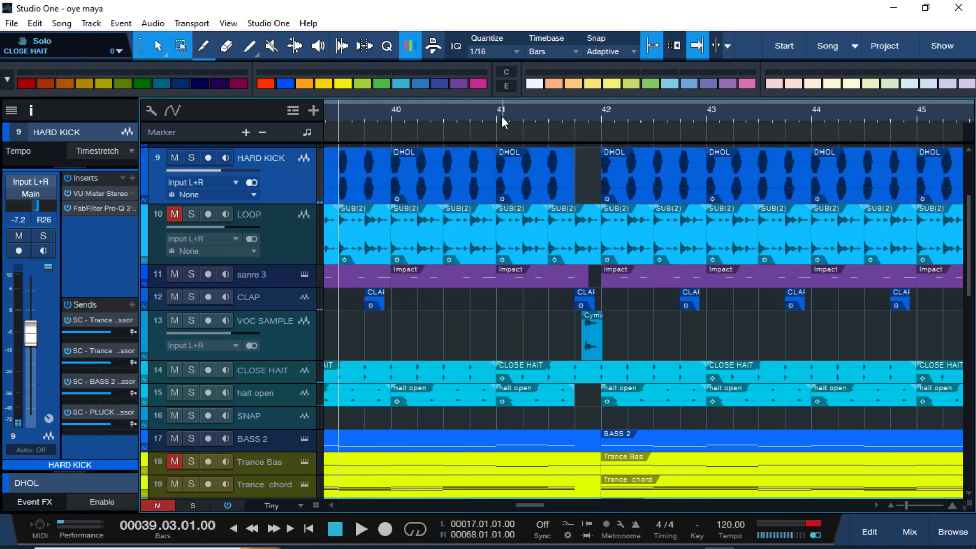
- Set a loop range from bar 40 to bar 41 and place the playback cursor at bar 40
left_click_drag(496, 114, 392, 113)
left_click(391, 114)
left_click(389, 111)
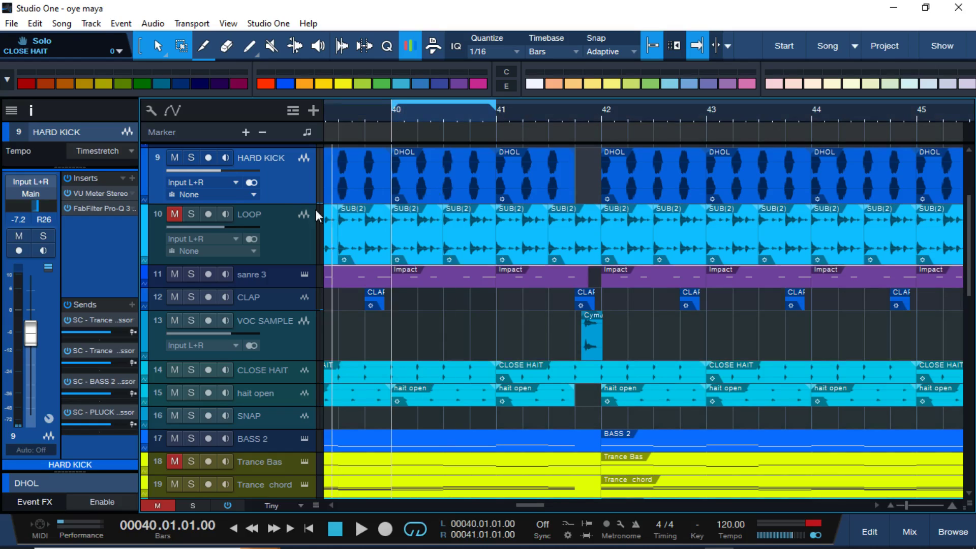
- Solo HARD KICK, CLOSE HAIT and hait open, and play them together in the one-bar loop
left_click(191, 158)
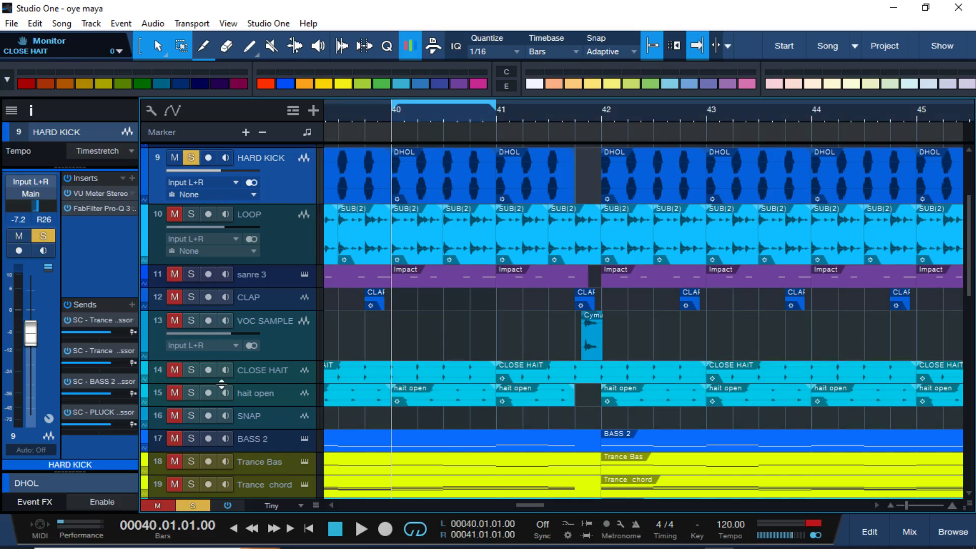
left_click(192, 391)
key("space")
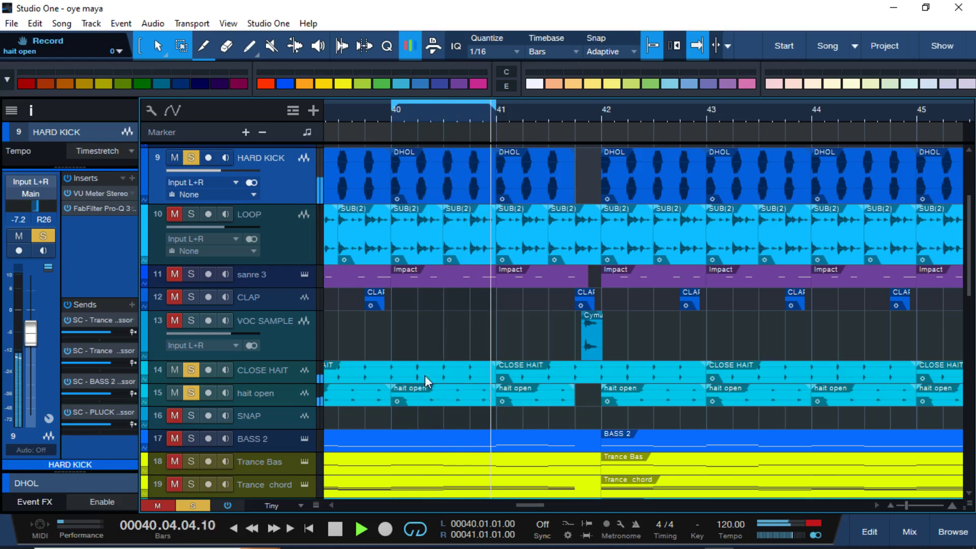
- Add the sanre 3 and PLUCK 4 tracks to the soloed loop while it plays, and stop playback
left_click(191, 274)
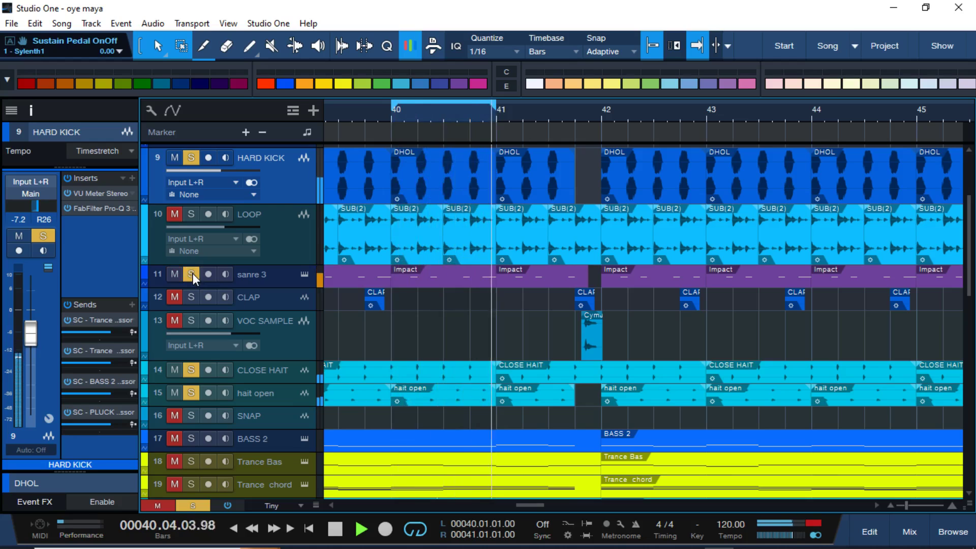
scroll(419, 395, "down", 3)
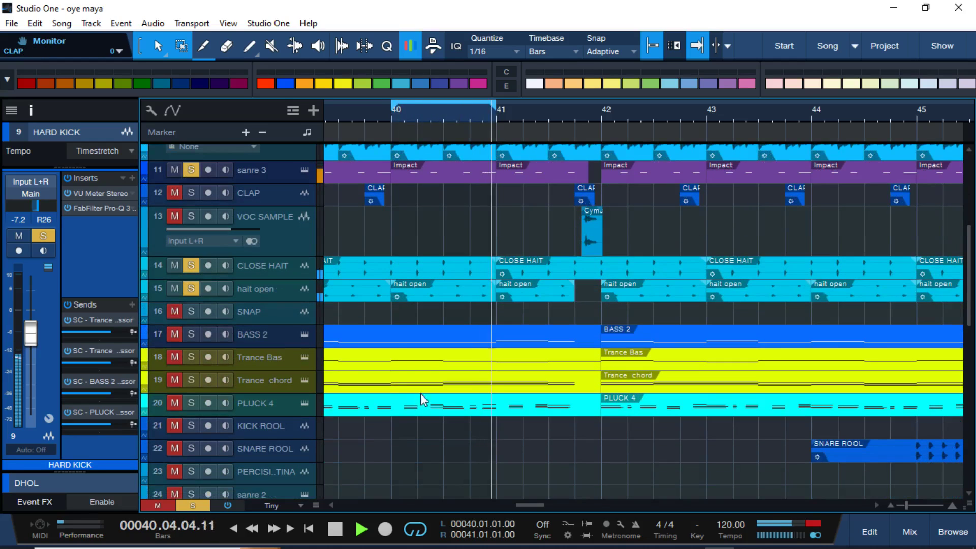
left_click(194, 400)
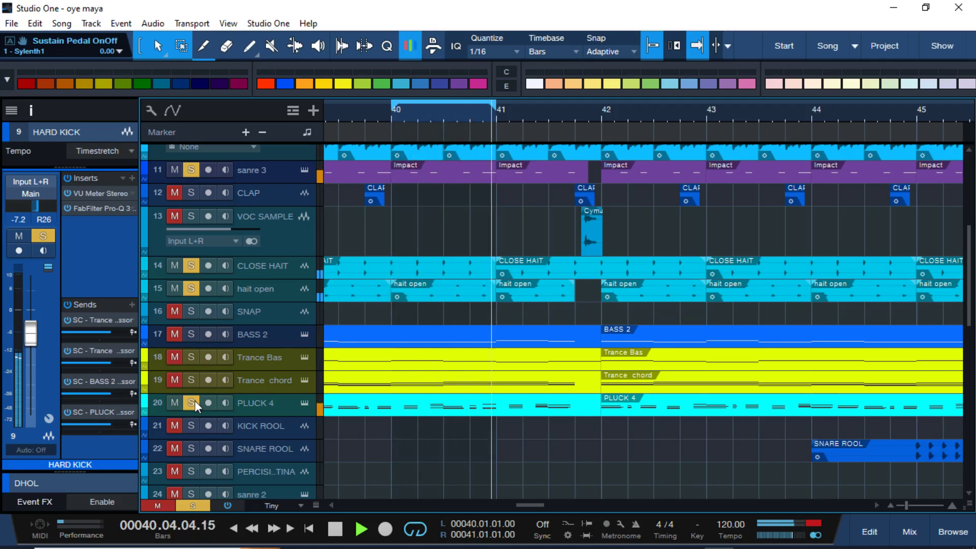
key("space")
- Open the PLUCK 4 part in the note editor and enlarge the note area by shrinking the velocity lane
double_click(446, 406)
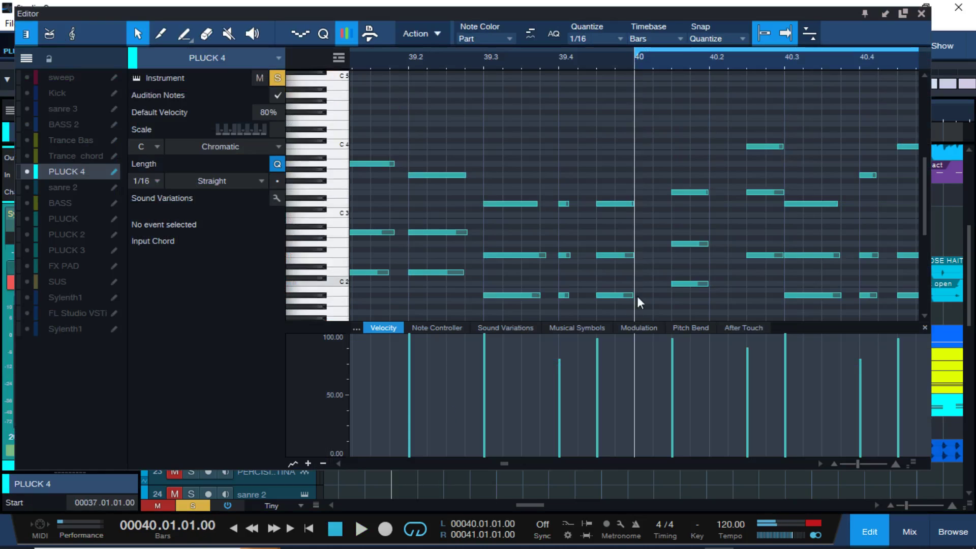
left_click_drag(809, 326, 816, 405)
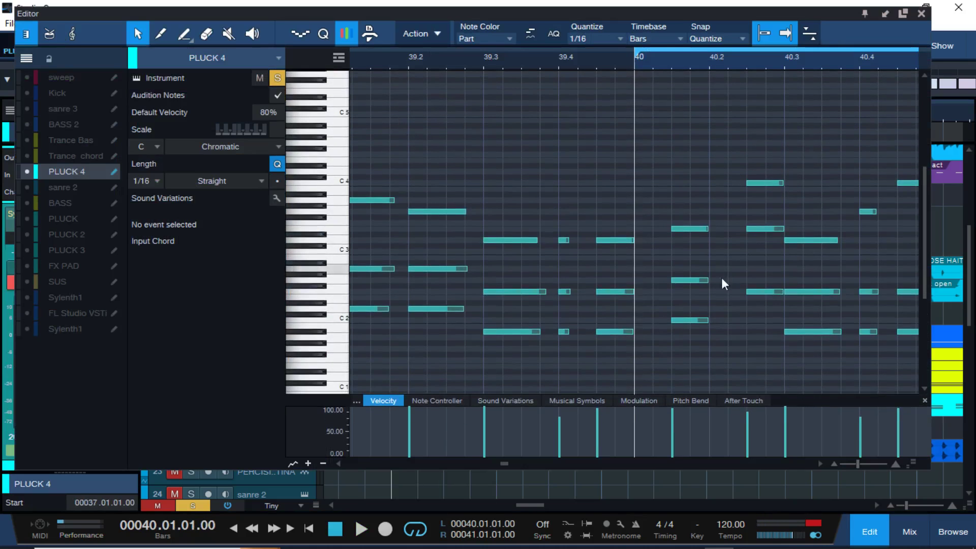
- Show the PLUCK 4 notes around bars 40 and 41 and play the one-bar loop
scroll(725, 322, "down", 2)
scroll(742, 336, "right", 4)
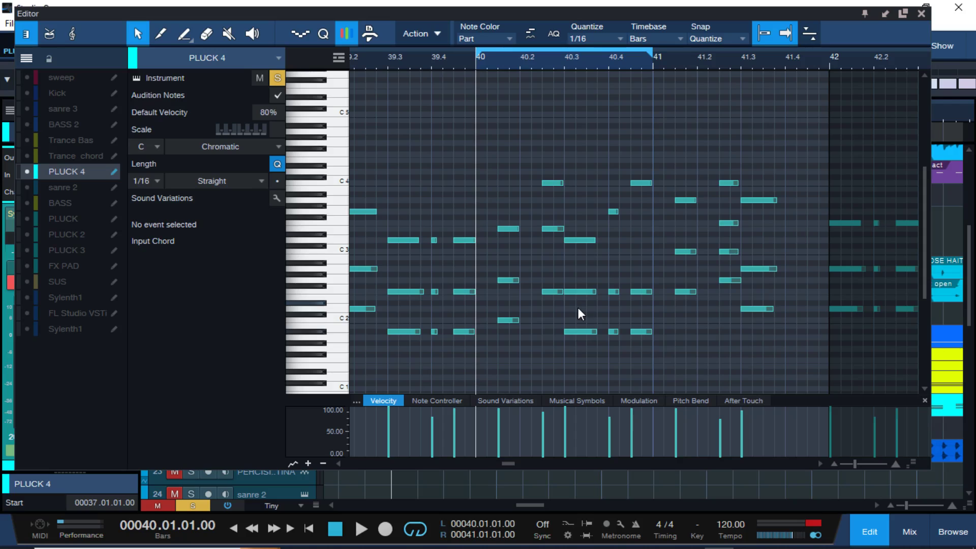
key("space")
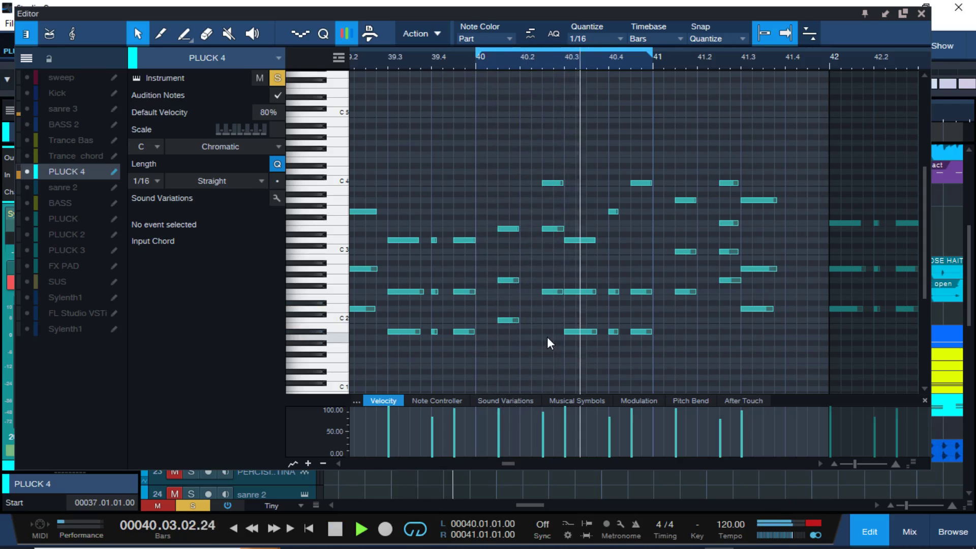
- Try the highest note at position 40.02.03 on A3 and on D4, playing the loop for each pitch
key("space")
left_click_drag(557, 181, 558, 203)
key("space")
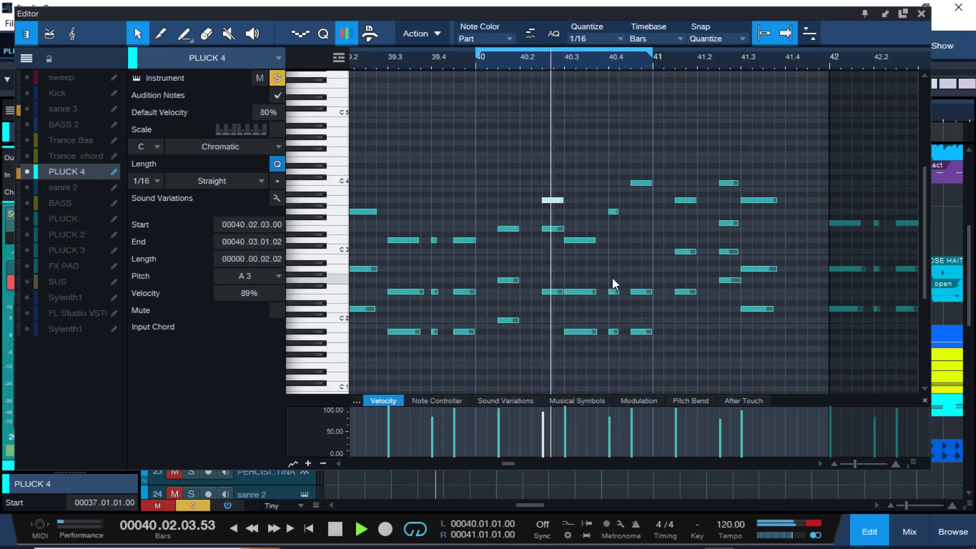
key("space")
left_click_drag(553, 203, 553, 172)
key("space")
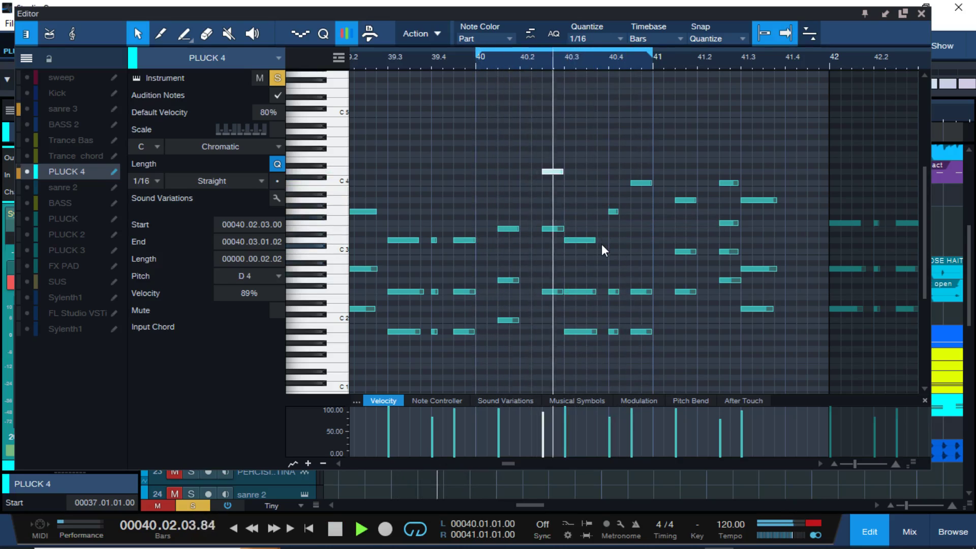
- Move the note at 40.02.03 down to A3 and play the loop several times to hear it
key("space")
left_click_drag(556, 174, 554, 200)
key("space")
key("space")
key("space")
key("space")
key("space")
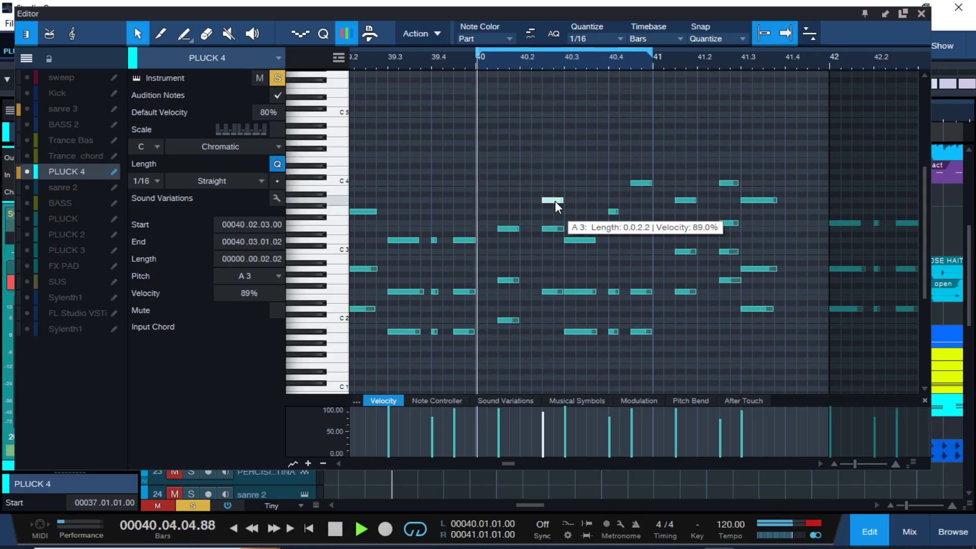
key("space")
- Move the note at 40.02.03 back up to C4 and play the loop to check it
left_click_drag(554, 200, 555, 181)
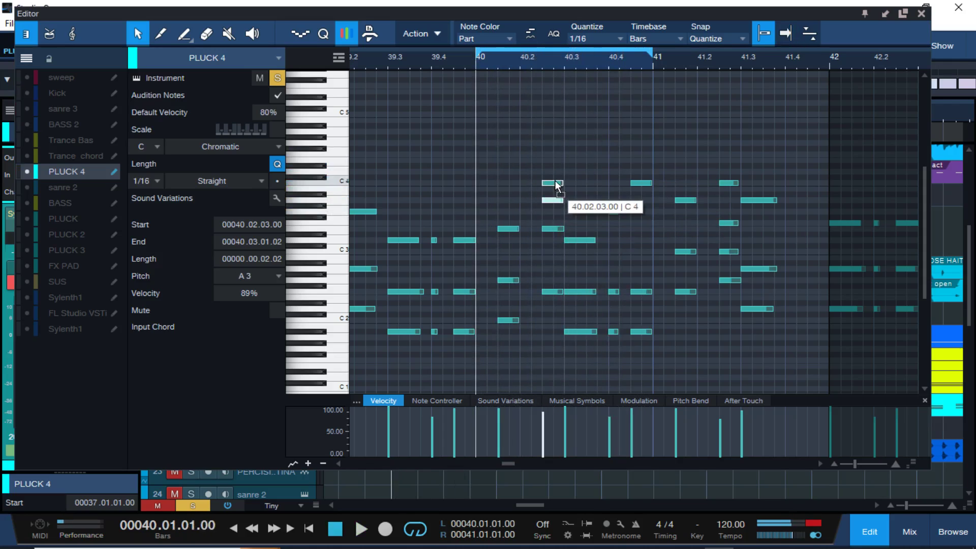
key("space")
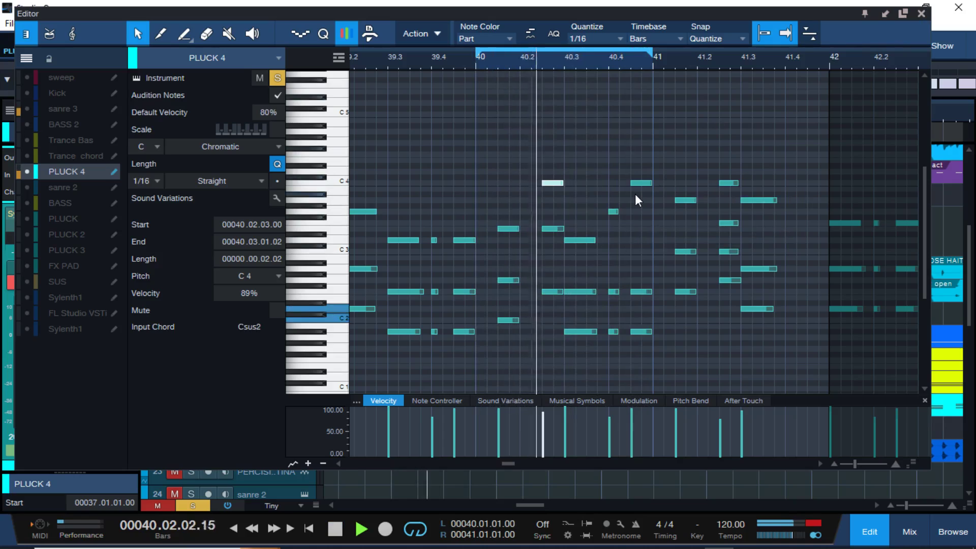
key("space")
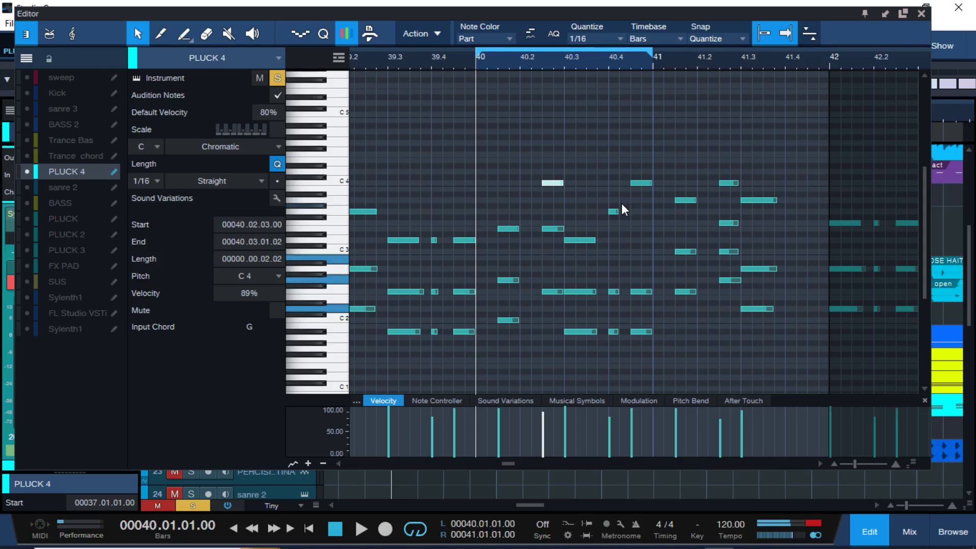
- Close the note editor and clear the solo on all tracks
left_click(921, 13)
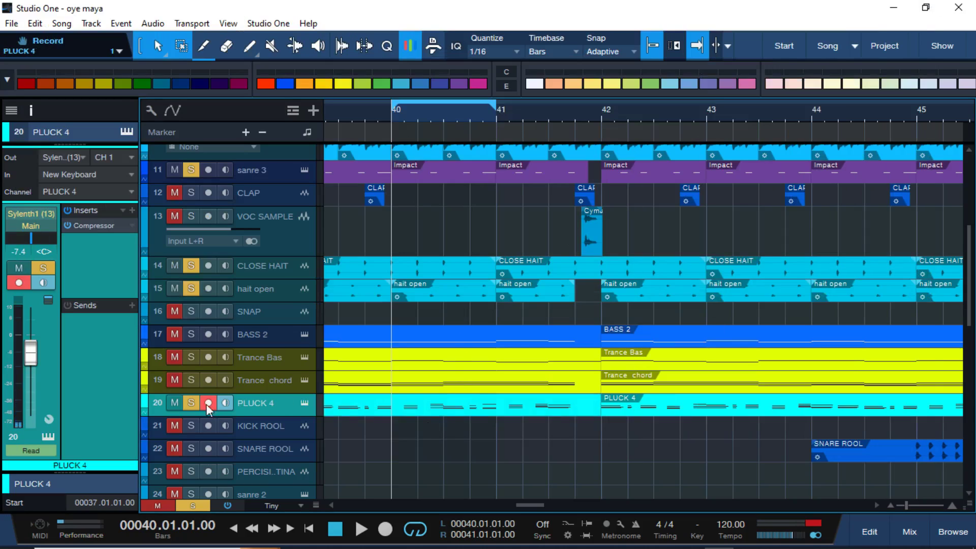
left_click(193, 506)
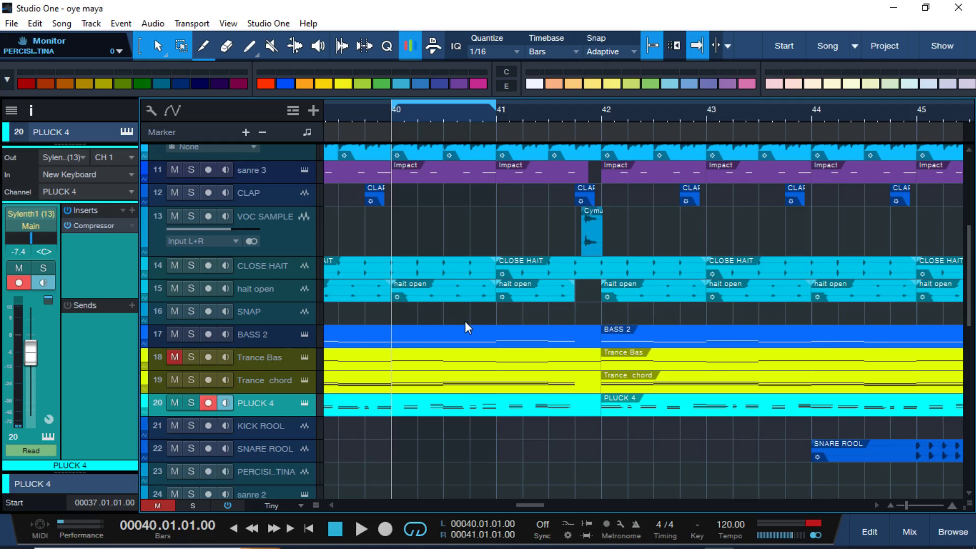
- Set the loop range from bar 37 to bar 47 and play briefly from bar 37
scroll(424, 107, "down", 5)
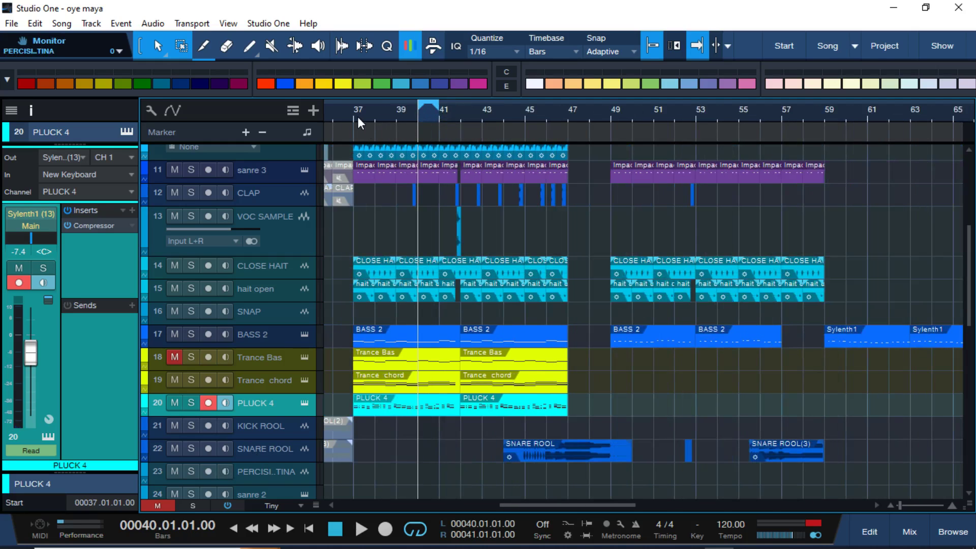
left_click_drag(352, 114, 568, 109)
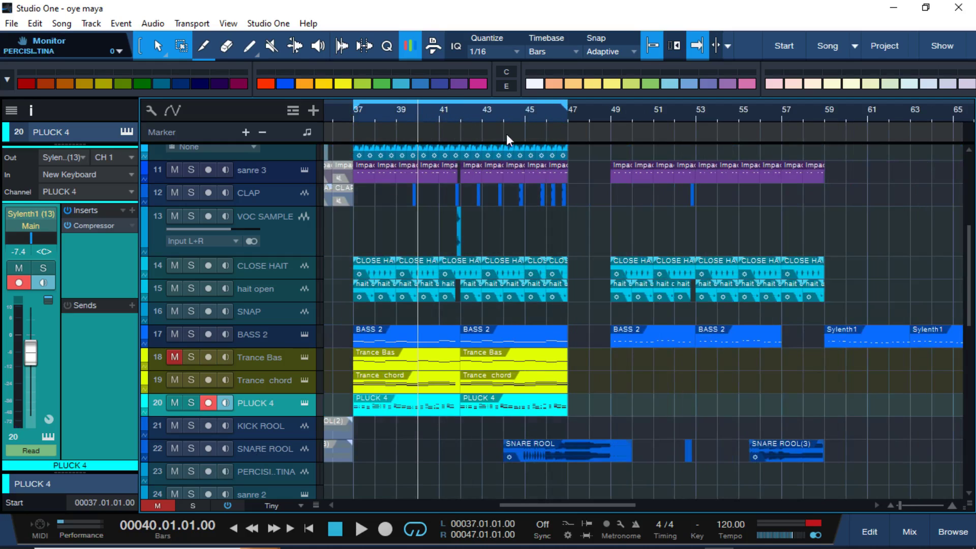
left_click(351, 115)
key("space")
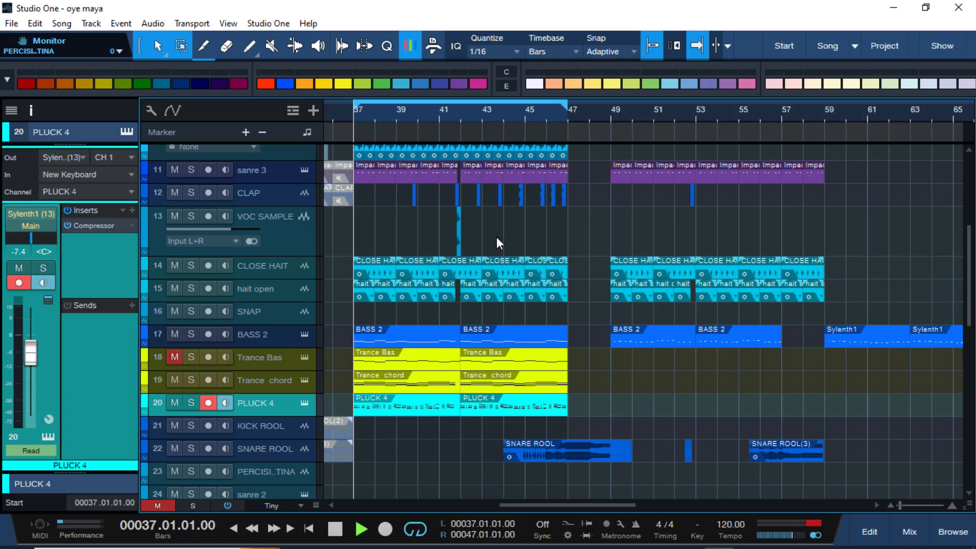
key("space")
- While playing from bar 37, try the LOOP track's volume at +0.7 dB and lower it to -13.2 dB
scroll(496, 236, "up", 2)
left_click(173, 210)
left_click(174, 211)
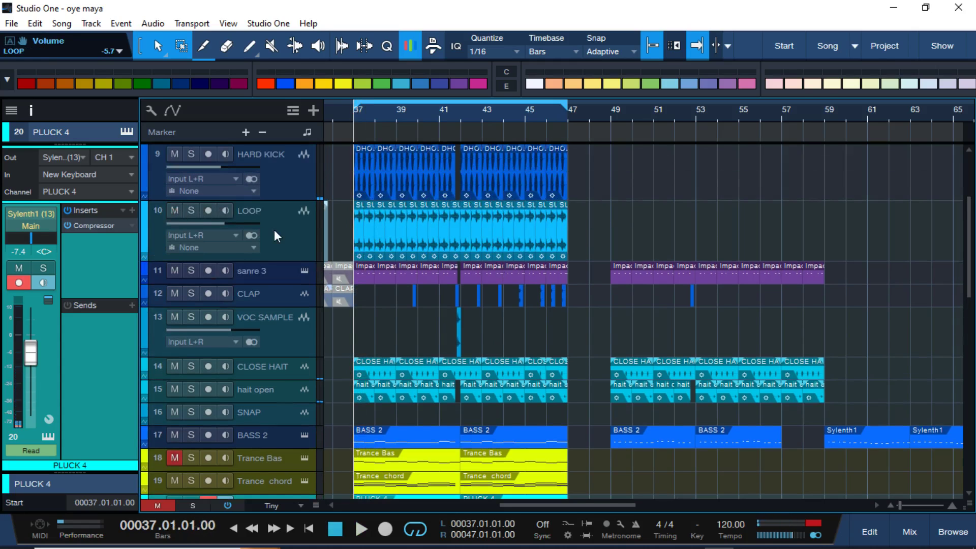
key("space")
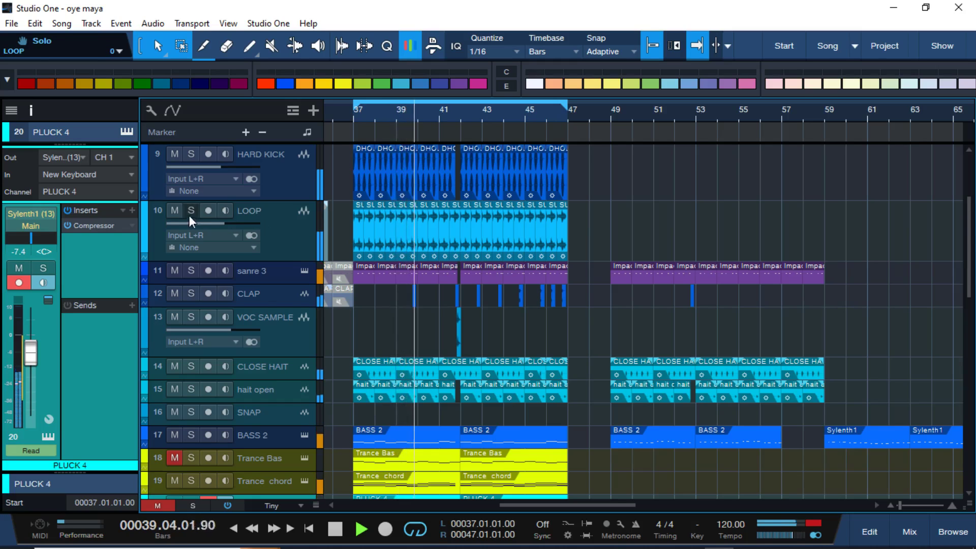
left_click(277, 227)
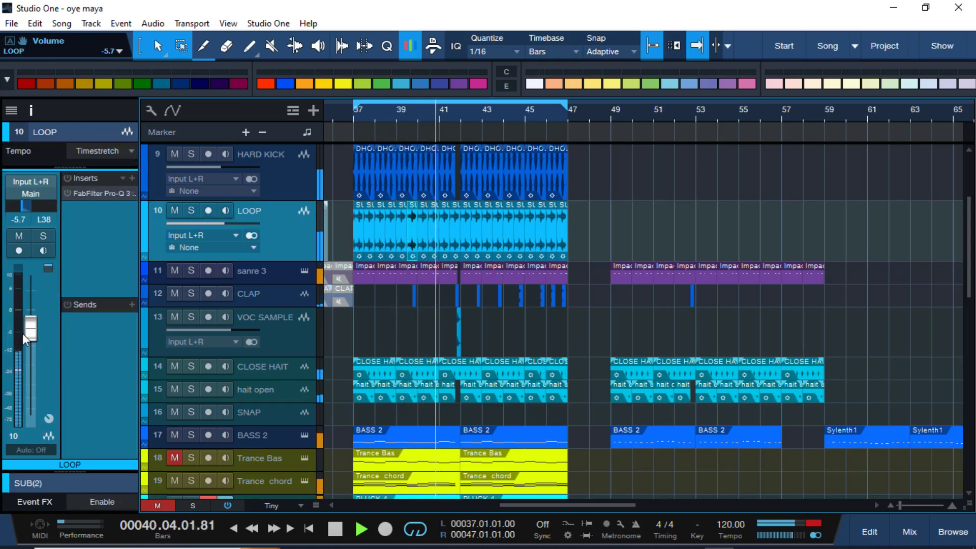
left_click_drag(35, 331, 35, 310)
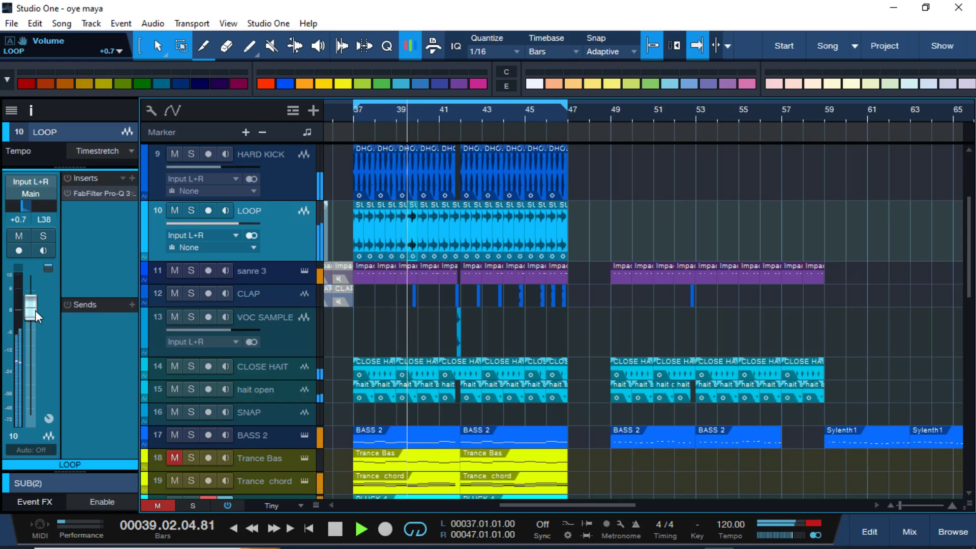
left_click_drag(35, 310, 35, 349)
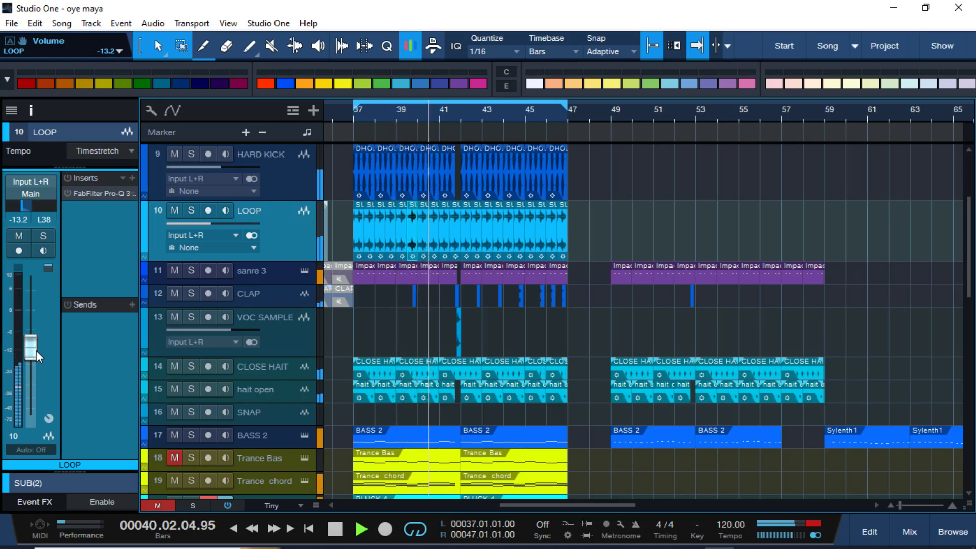
scroll(569, 350, "down", 10)
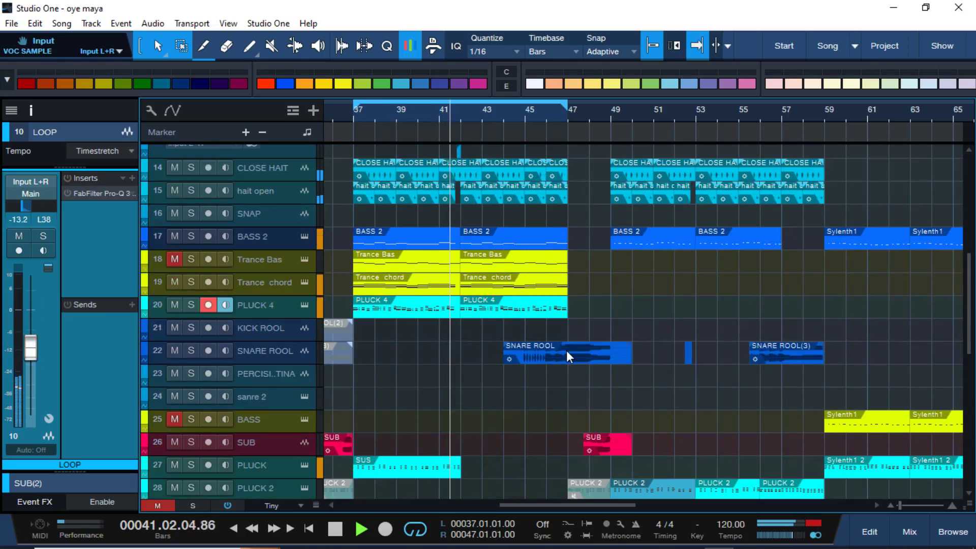
key("space")
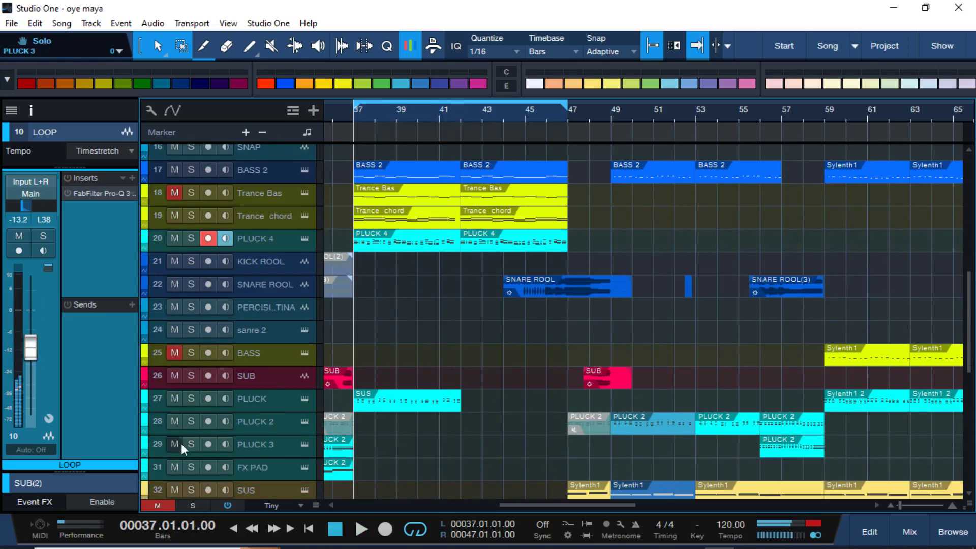
- Solo the PLUCK track, play it from bar 37, and briefly view the Sylenth1 instrument window
left_click(193, 399)
key("space")
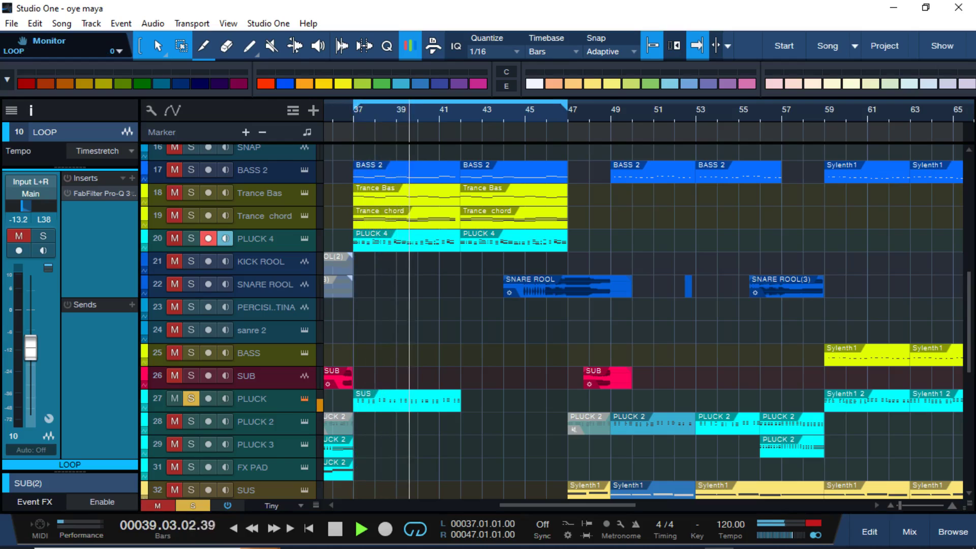
key("F11")
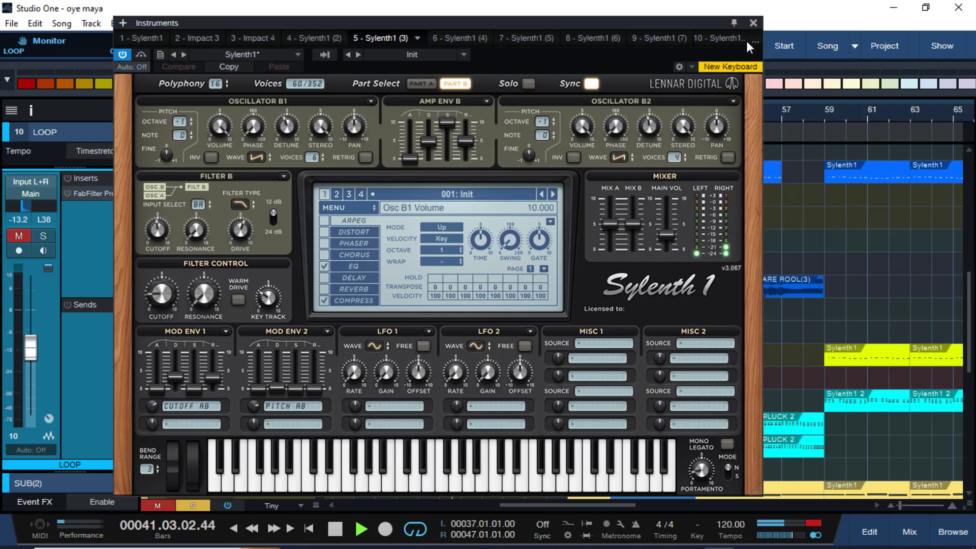
left_click(753, 24)
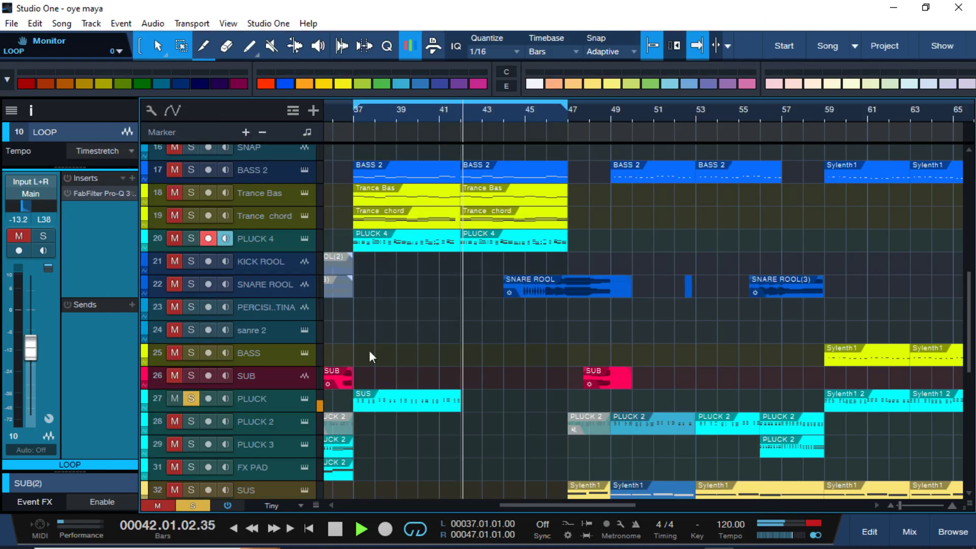
- Clear the PLUCK solo and play the full mix from bar 37 while looking over the lower tracks
left_click(193, 398)
key("space")
key("space")
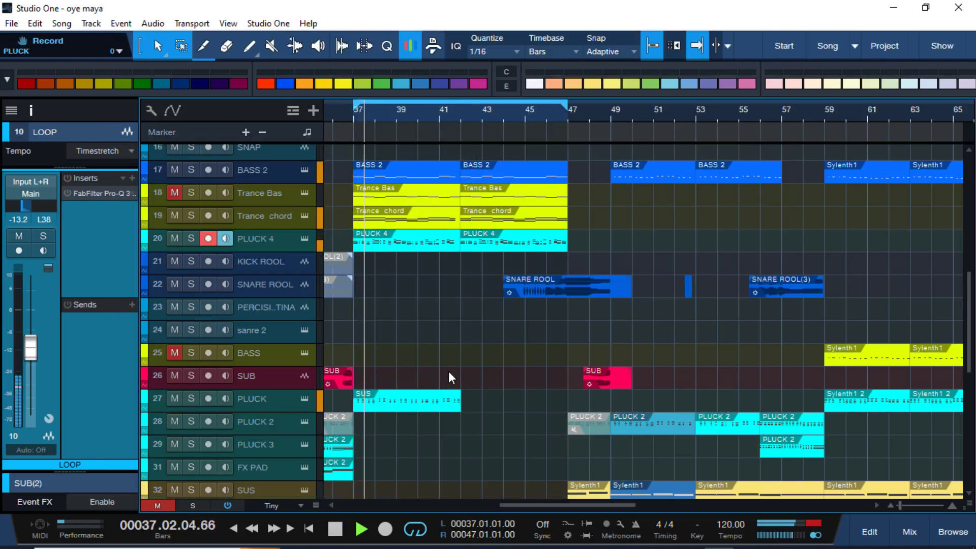
scroll(455, 377, "down", 2)
scroll(455, 382, "down", 1)
key("space")
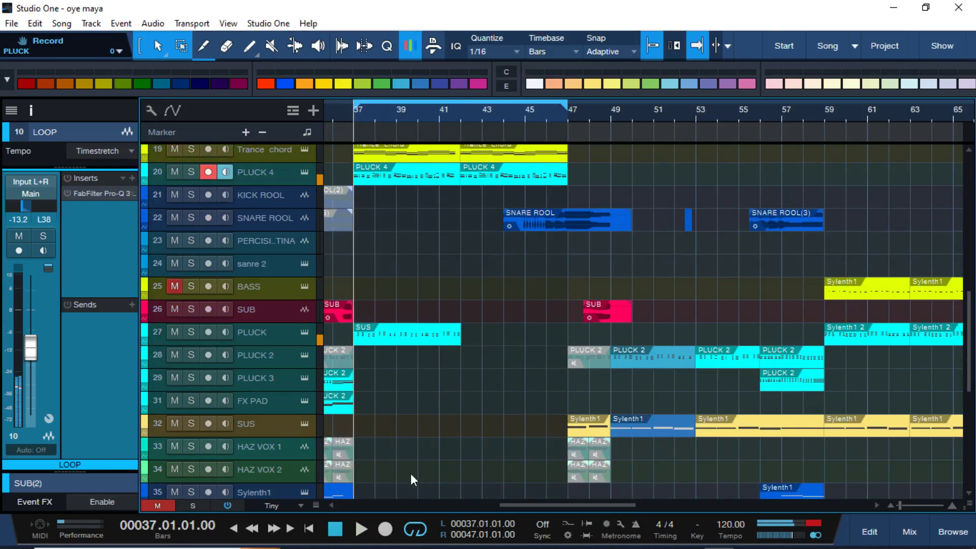
- Play the section from bar 33, audition the FX PAD track in solo, and clear its solo
left_click_drag(508, 505, 480, 505)
left_click(401, 112)
key("space")
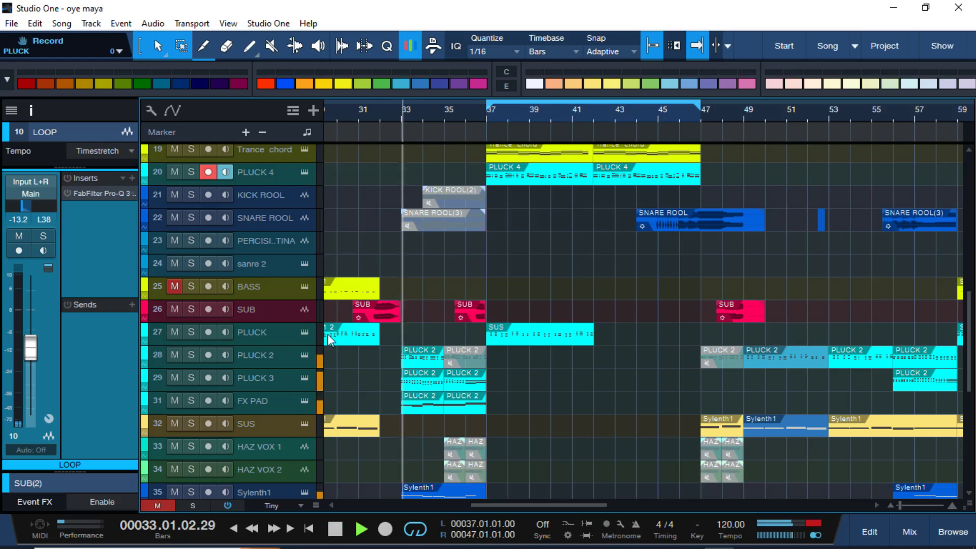
left_click(196, 401)
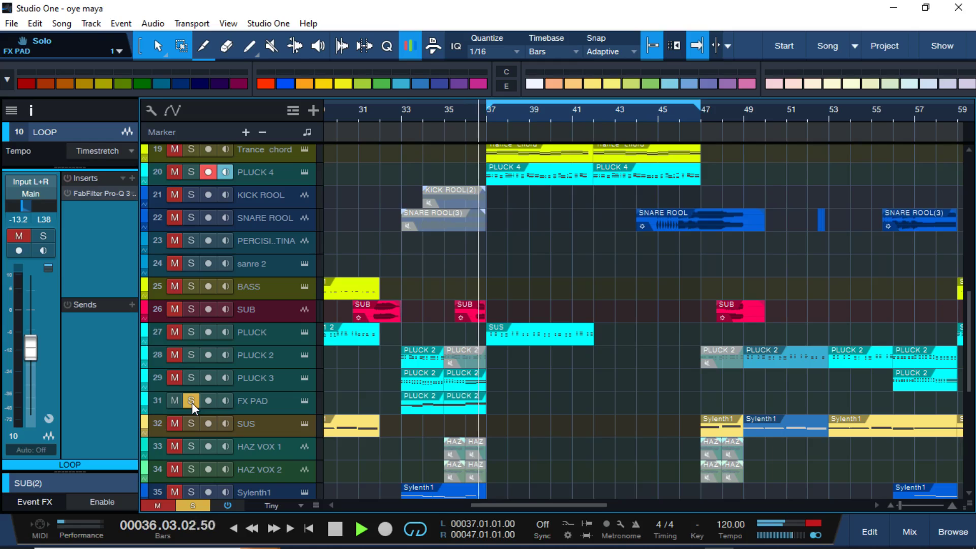
left_click(191, 401)
key("space")
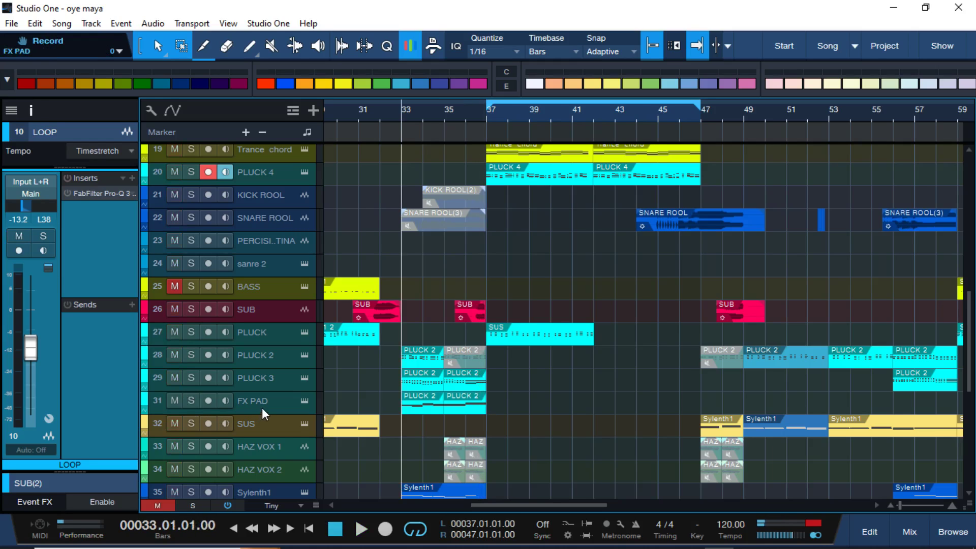
- Set the FX PAD track's volume to -29.5 dB while playing from bar 33, and stop playback
left_click(261, 408)
key("space")
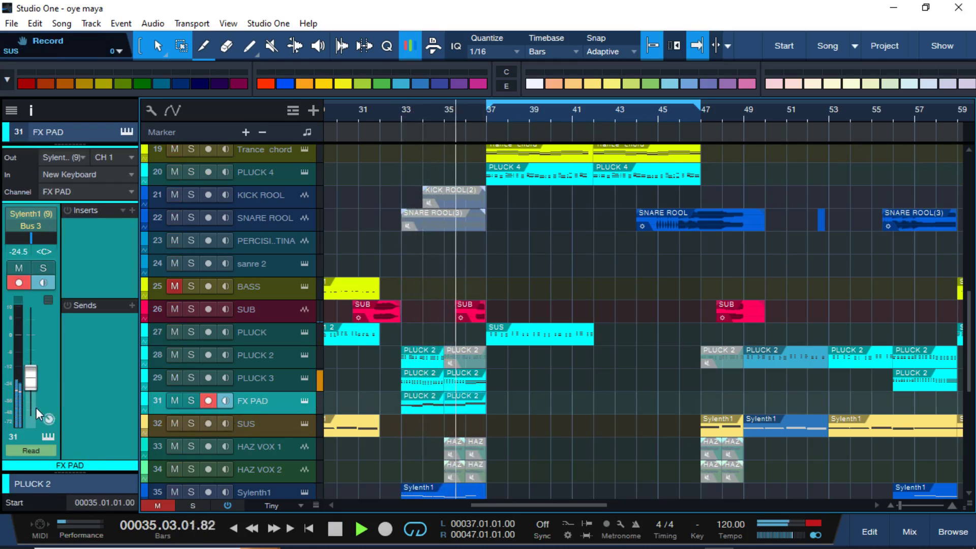
mouse_move(33, 384)
left_mouse_down()
mouse_move(46, 395)
mouse_move(31, 364)
left_mouse_up()
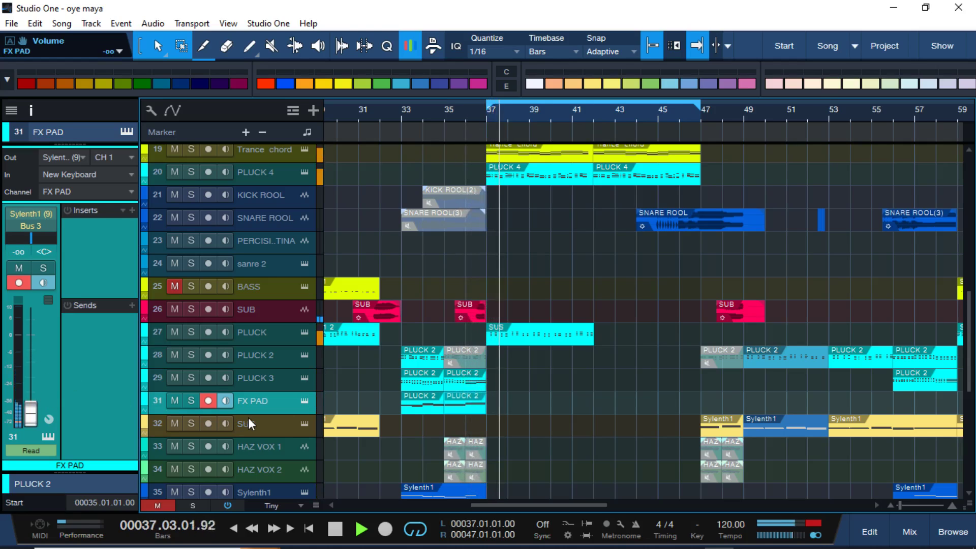
key("space")
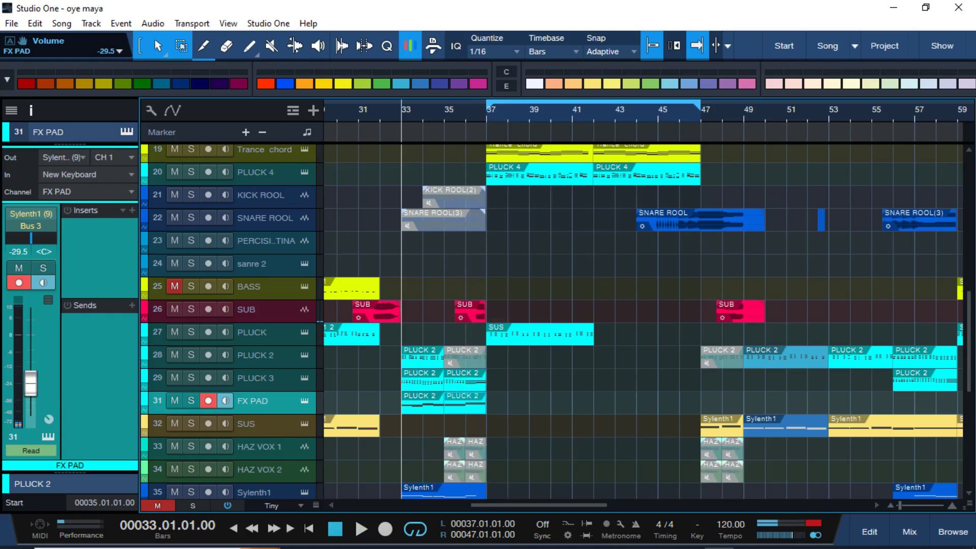